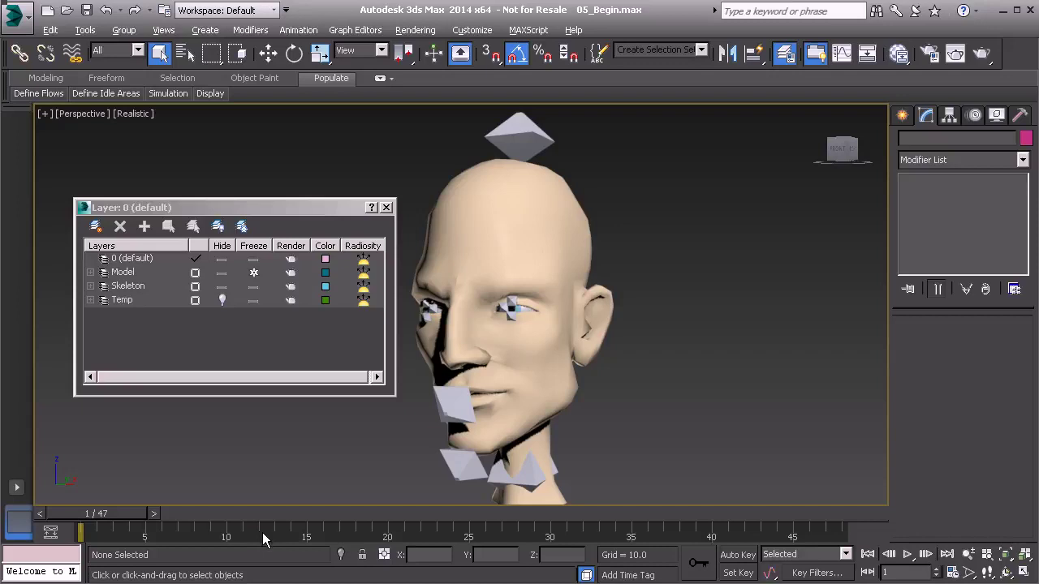
Set the active time segment to start at frame 0 and move the time slider to frame 0
left_click_drag(259, 540, 273, 537, "ctrl+alt")
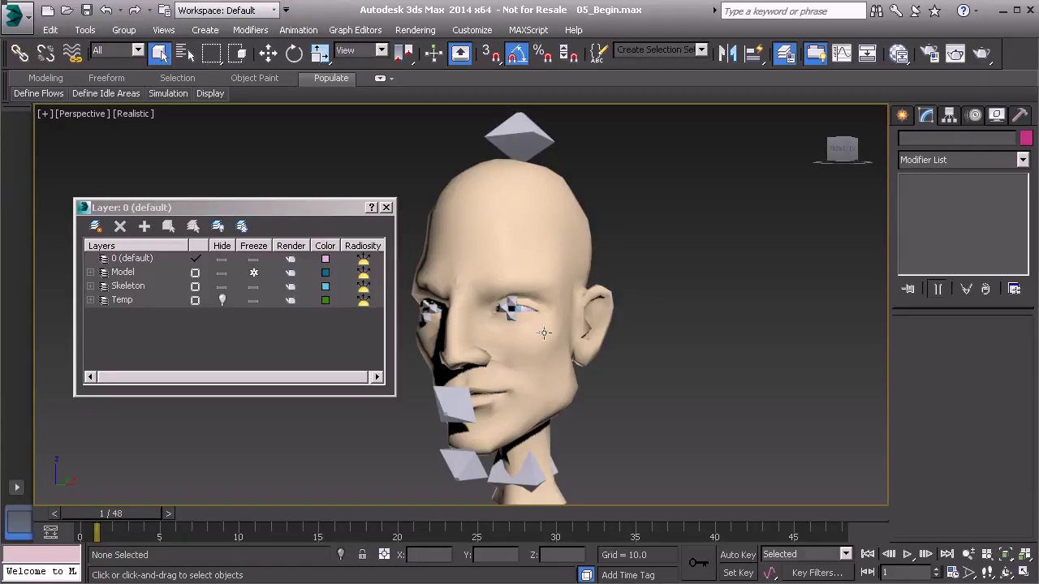
left_click_drag(146, 513, 111, 516)
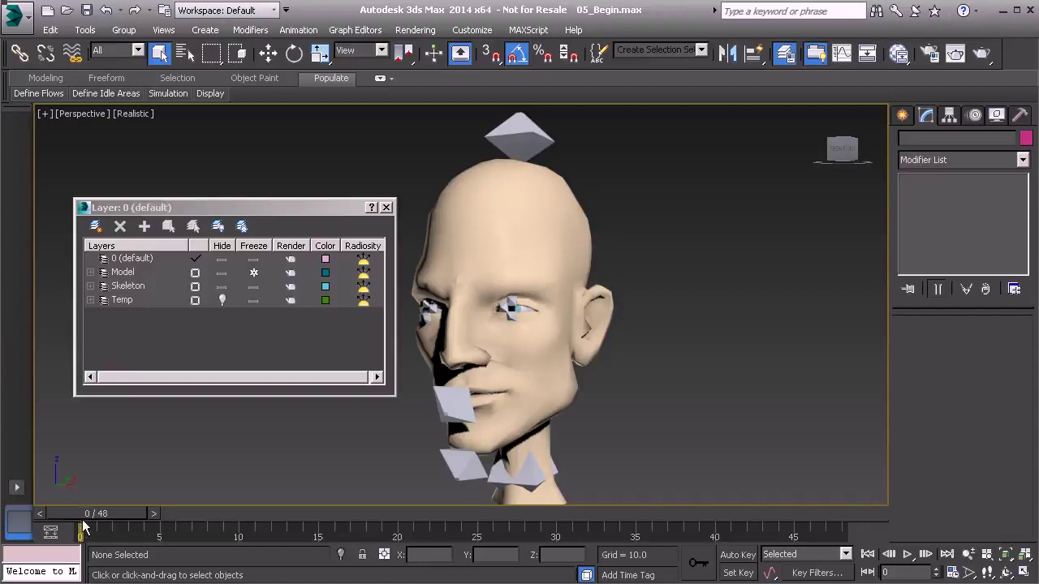
Switch the perspective view to wireframe and select the upper jaw bone Bn_UpperJaw01 inside the head
middle_click_drag(598, 376, 546, 348, "alt")
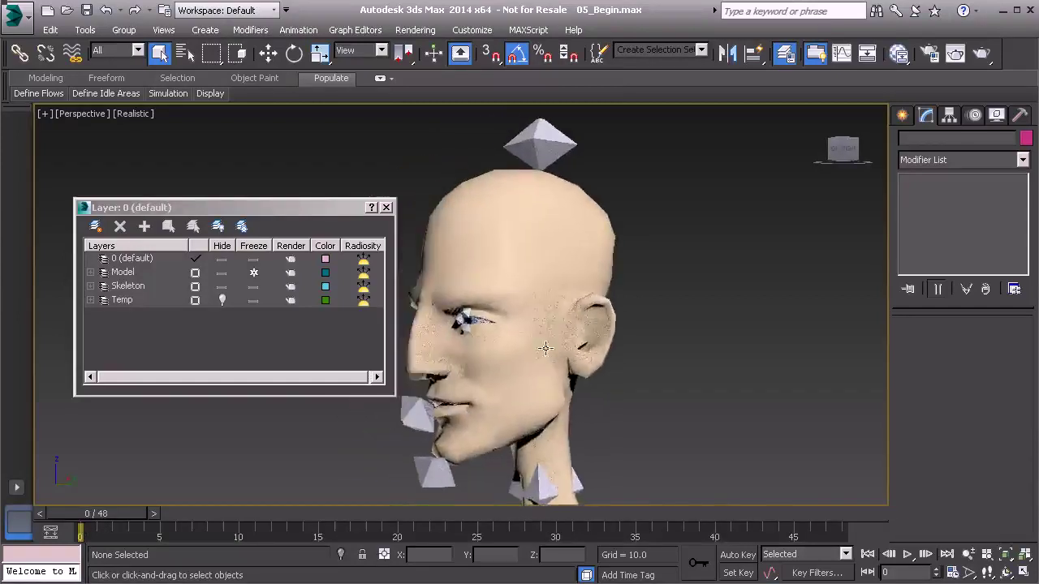
key("F3")
scroll(543, 349, "up", 3)
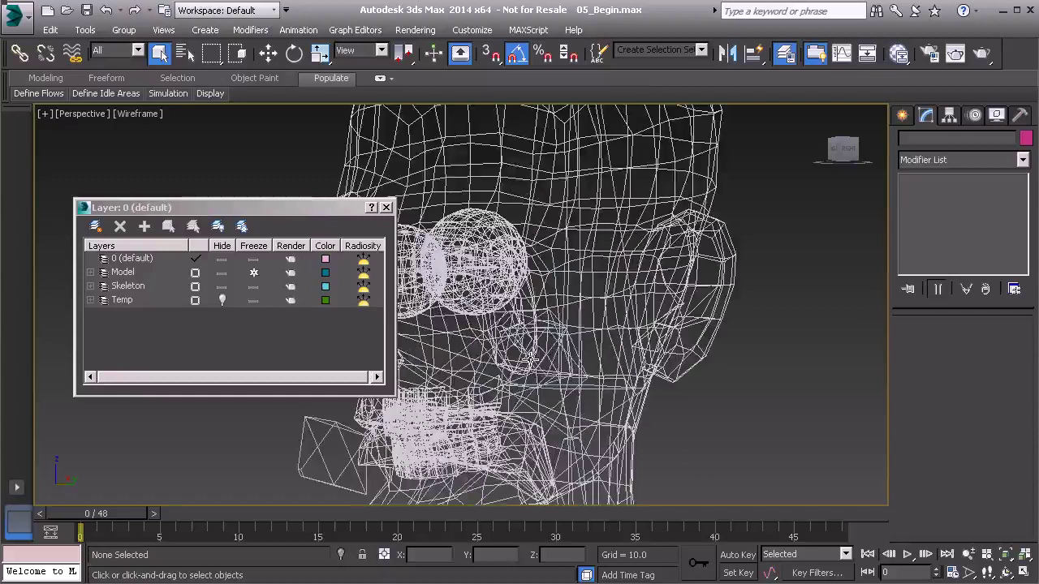
left_click(475, 359)
middle_click_drag(535, 341, 531, 451, "alt")
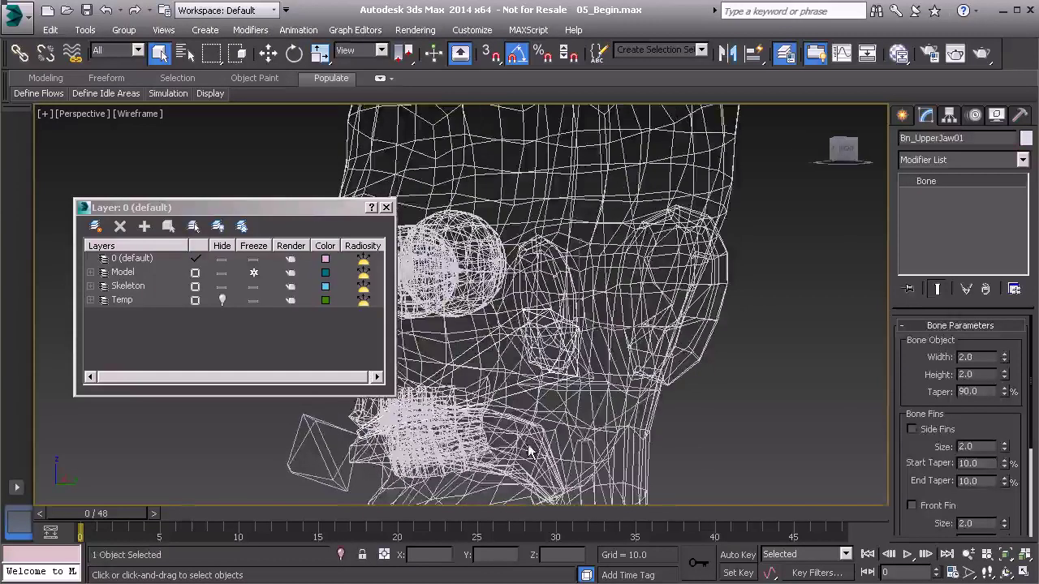
Animate the upper jaw bone with Auto Key by rotating it upward at frame 20, and turn Auto Key off
left_click(734, 555)
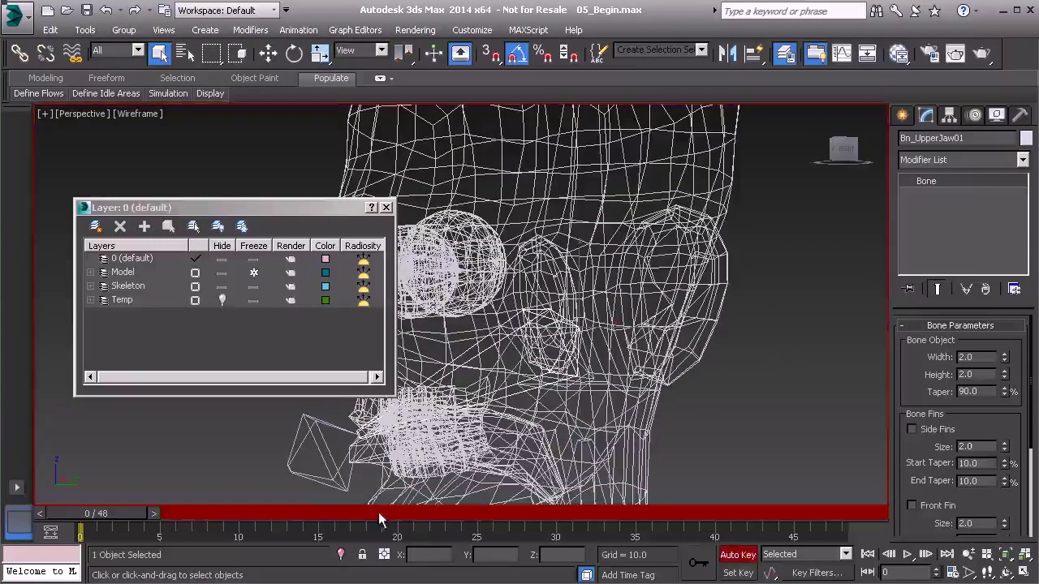
left_click_drag(378, 512, 423, 514)
scroll(528, 284, "down", 5)
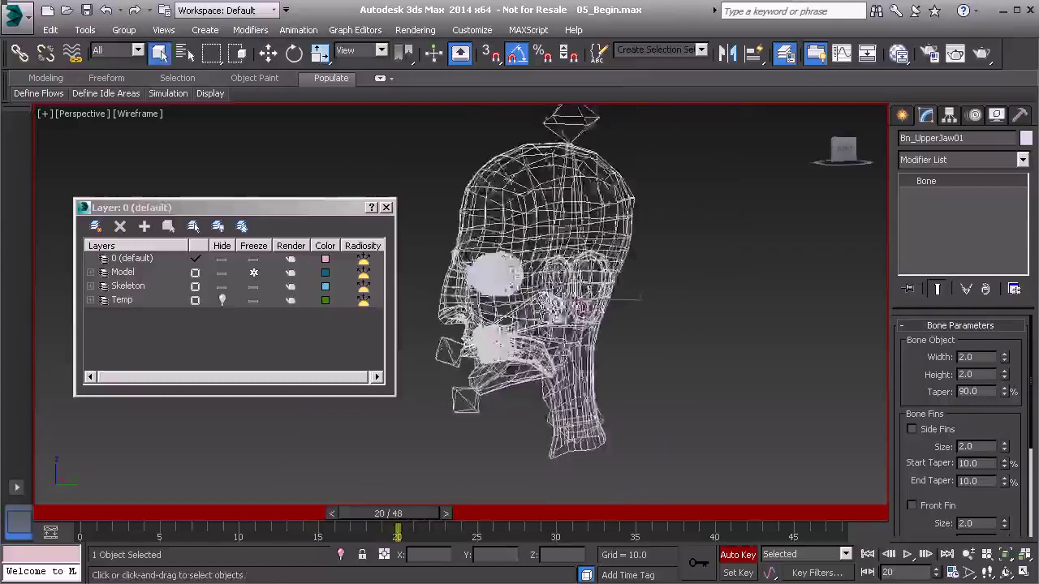
key("e")
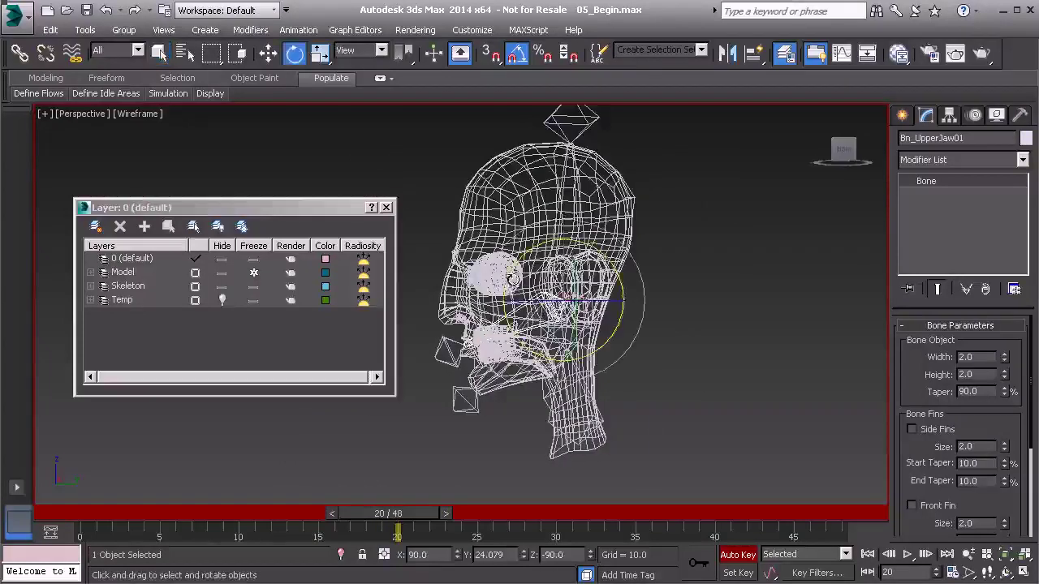
left_click_drag(513, 279, 520, 250)
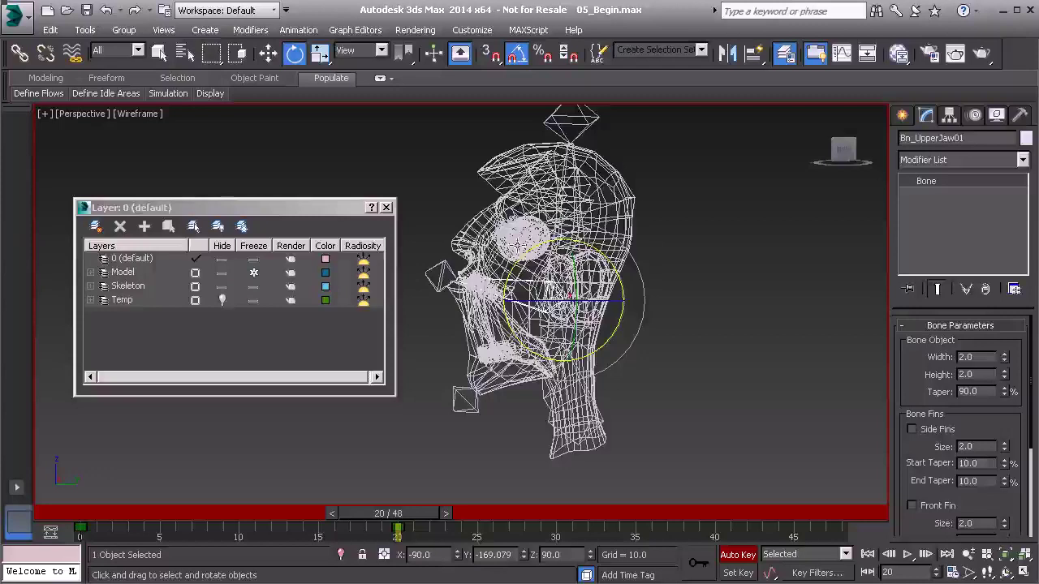
middle_click_drag(517, 245, 505, 274)
middle_click_drag(446, 231, 542, 254, "alt")
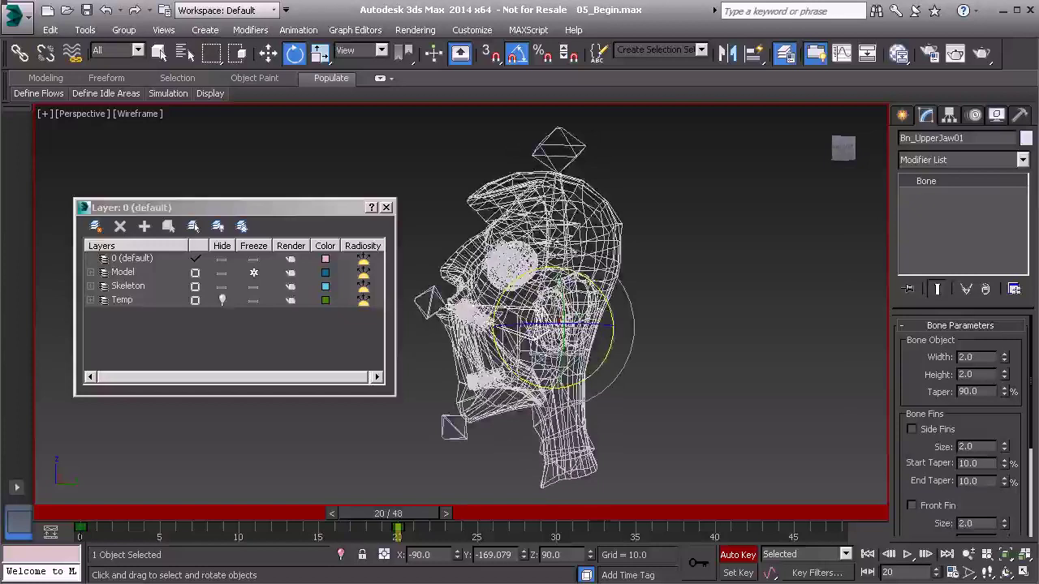
mouse_move(542, 296)
middle_mouse_down("alt")
mouse_move(494, 304)
mouse_move(537, 302)
middle_mouse_up("alt")
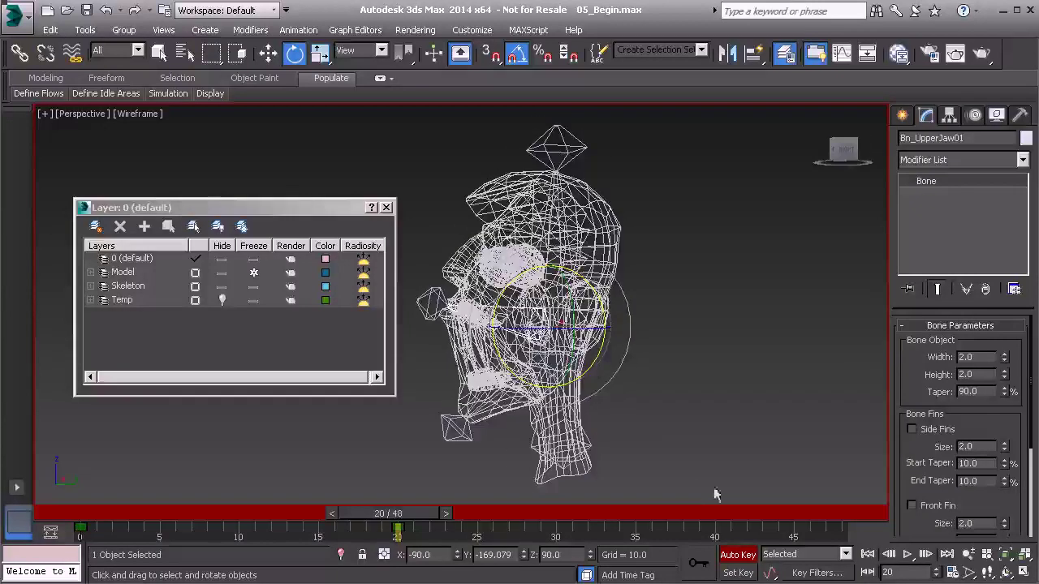
left_click(738, 555)
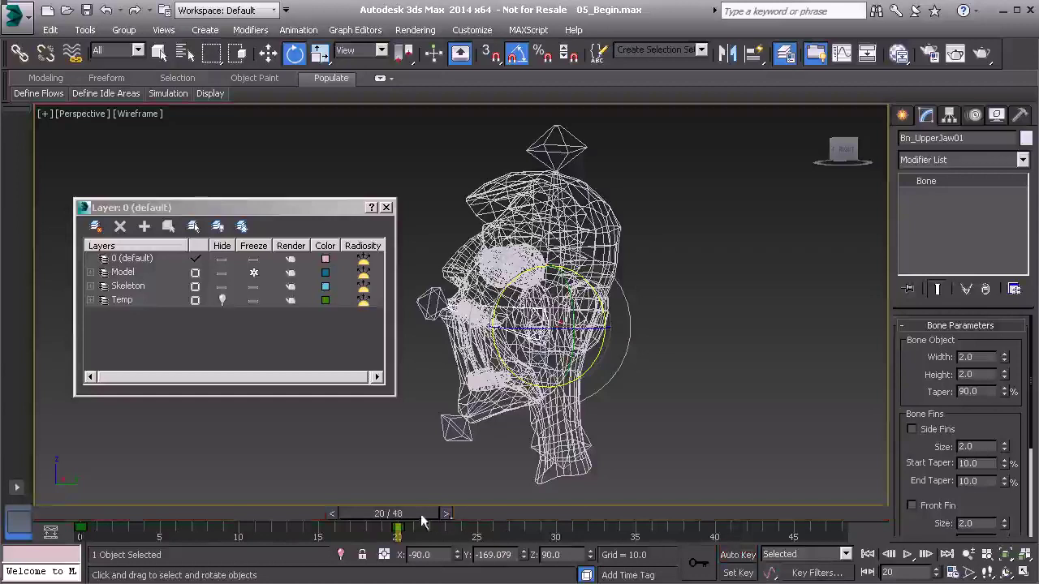
left_click_drag(422, 520, 430, 487)
key("e")
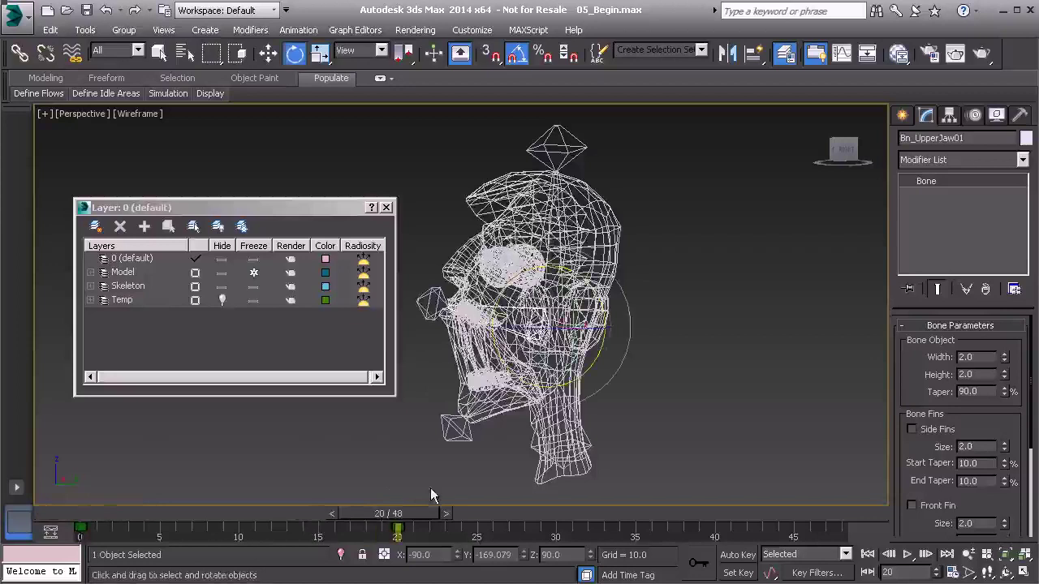
Unfreeze the Model layer and start editing the Skin envelopes of the singer_head mesh
left_click(254, 280)
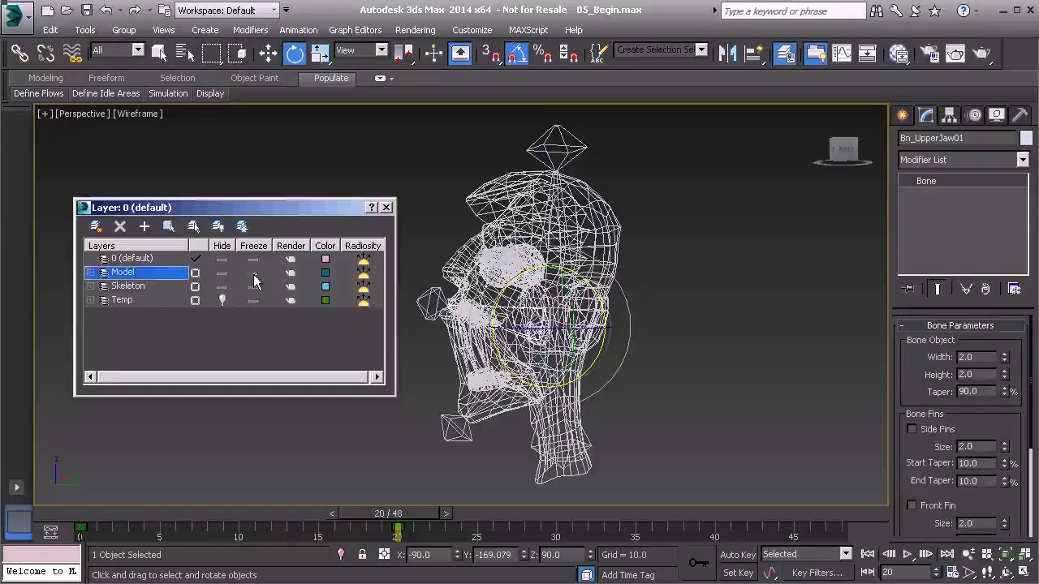
left_click(619, 247)
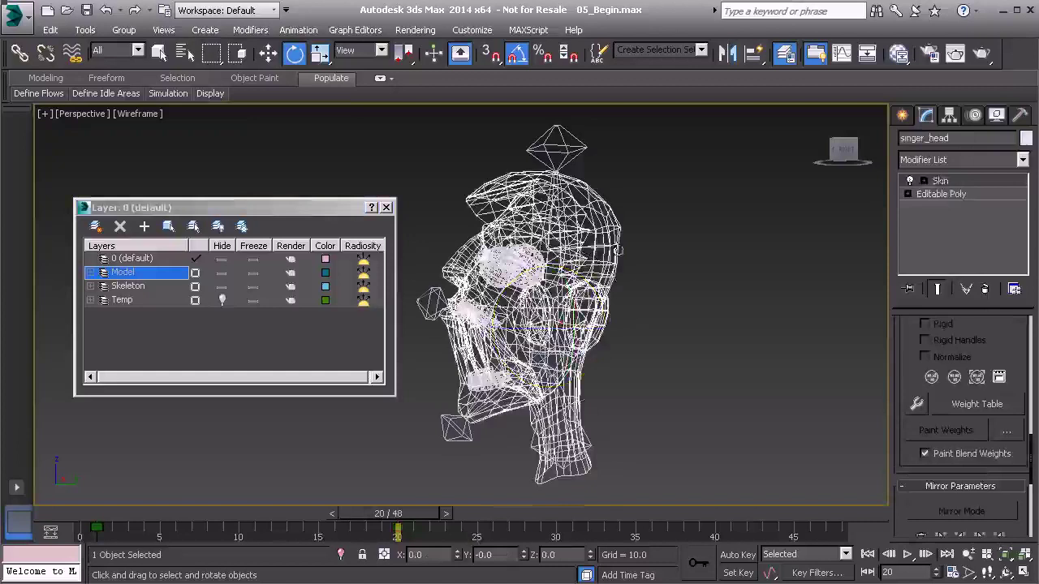
middle_click_drag(613, 224, 633, 246)
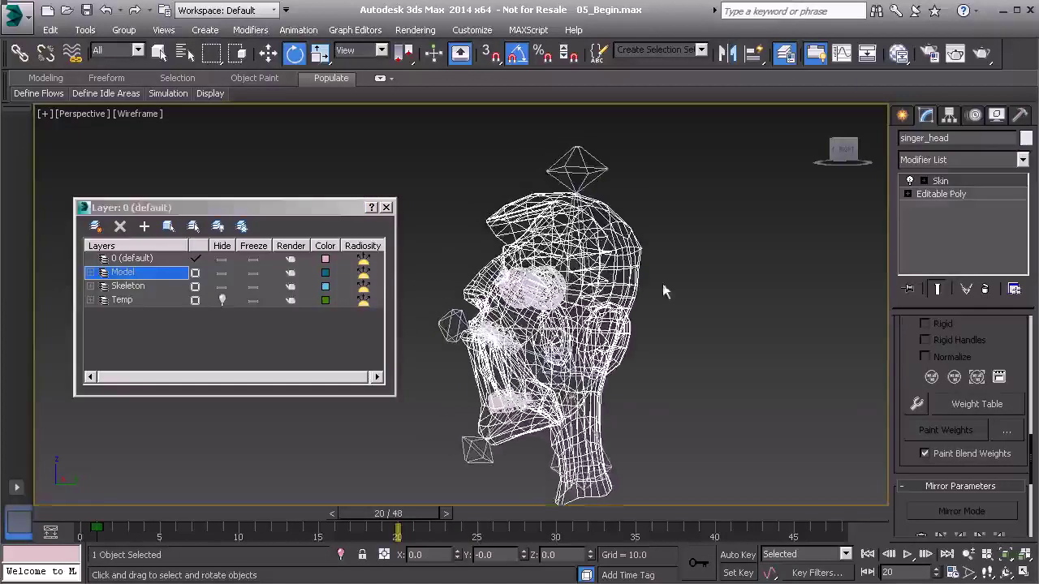
left_click(960, 185)
middle_click_drag(637, 294, 630, 307)
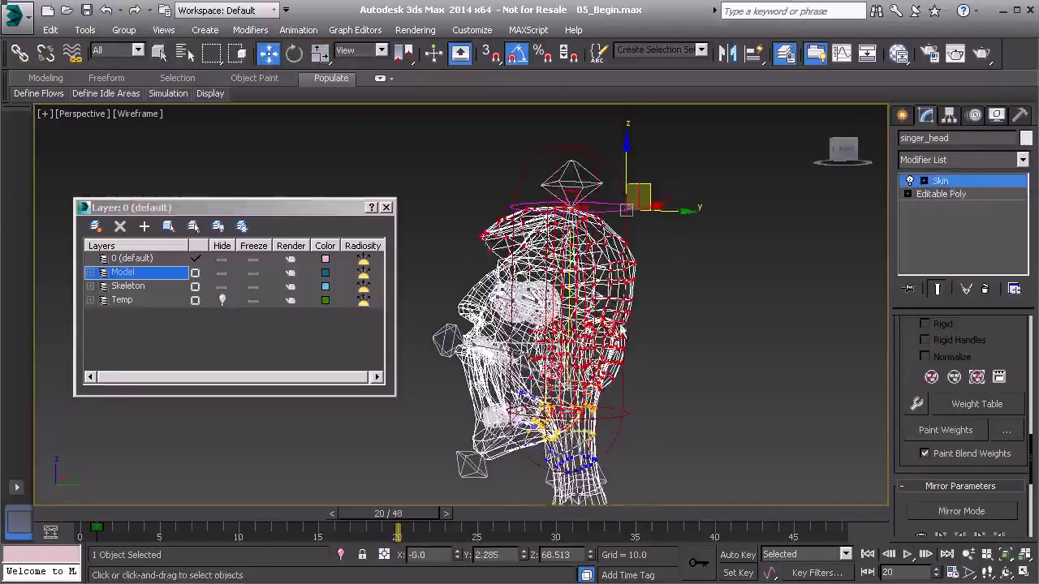
Return to the Realistic shaded view and select the upper jaw bone's envelope on the head
key("F3")
scroll(521, 336, "up", 2)
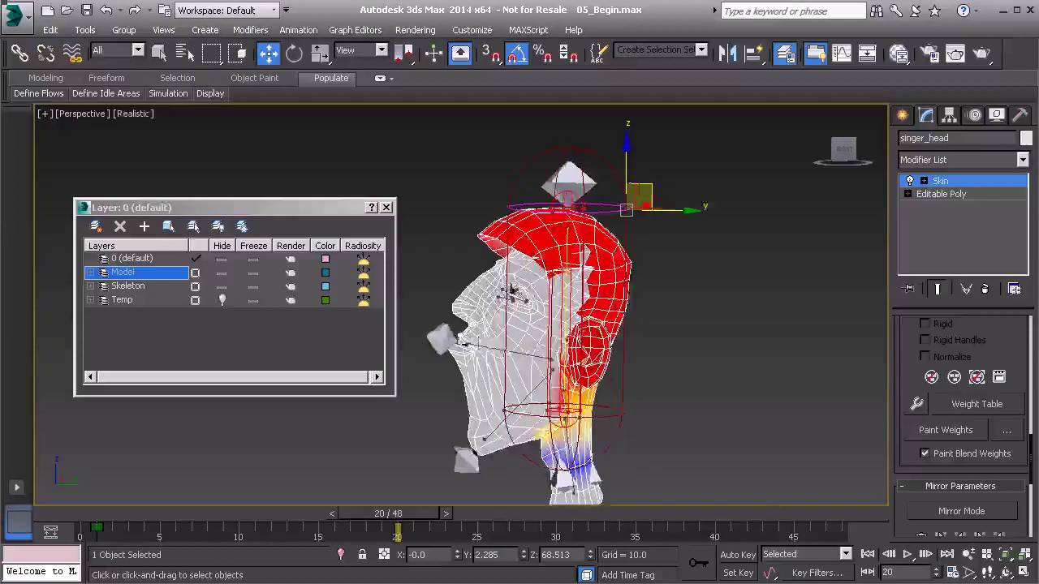
left_click(531, 352)
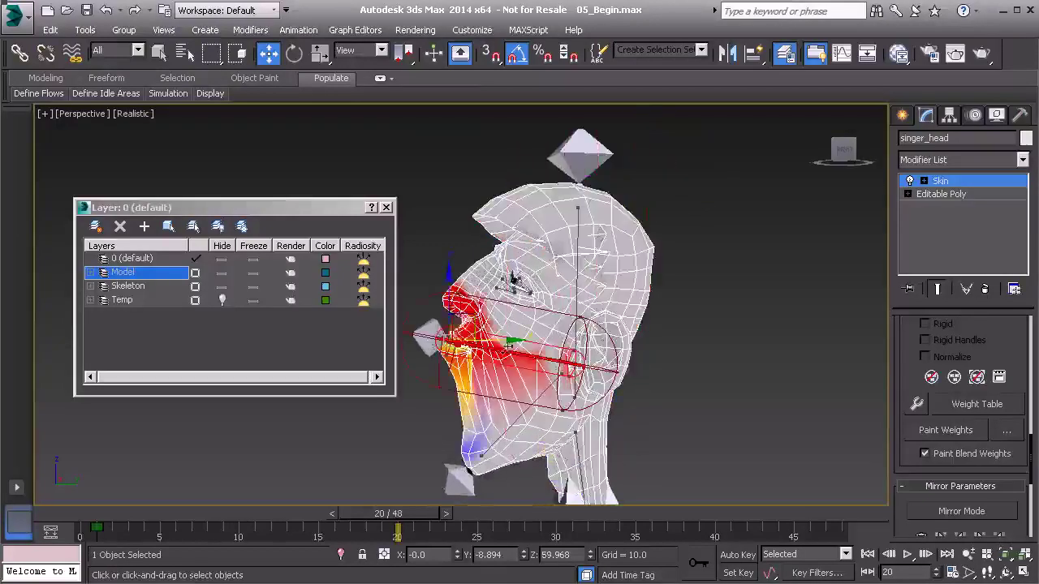
middle_click_drag(555, 375, 557, 366, "alt")
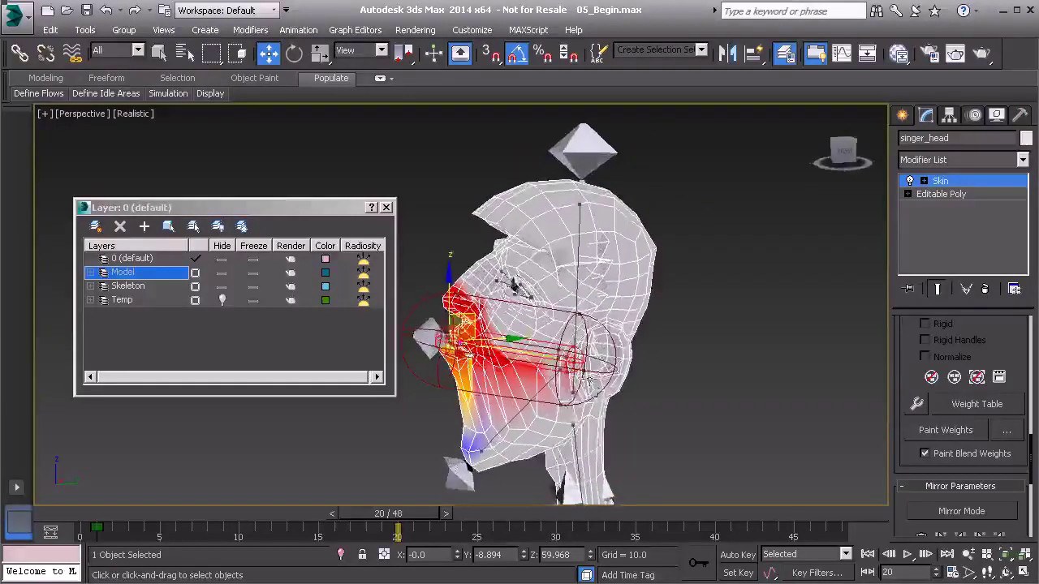
scroll(557, 367, "up", 2)
scroll(511, 348, "up", 5)
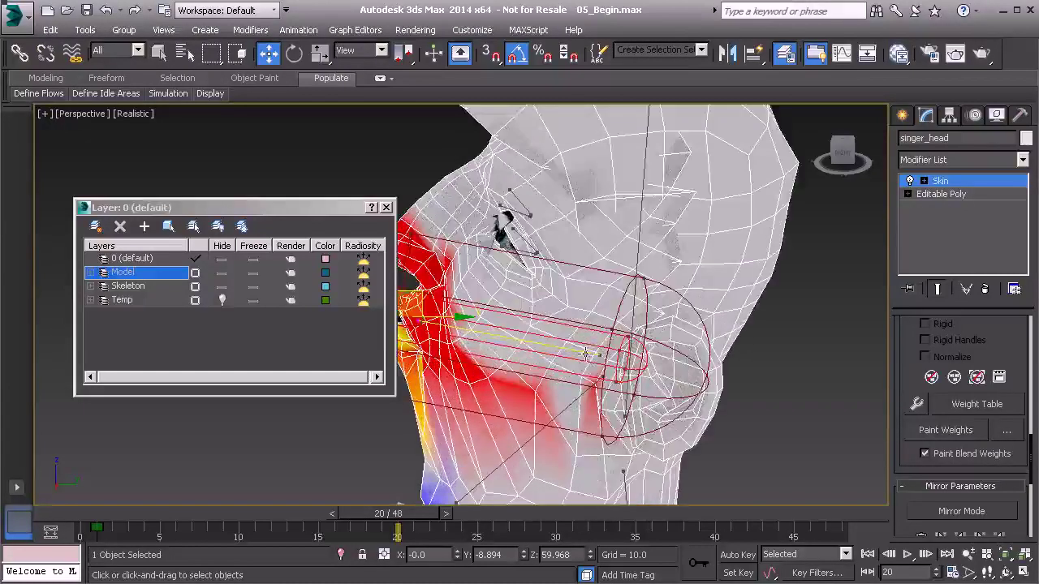
Move the rear end point of the upper jaw envelope up and back until it sits behind the head
left_click(625, 359)
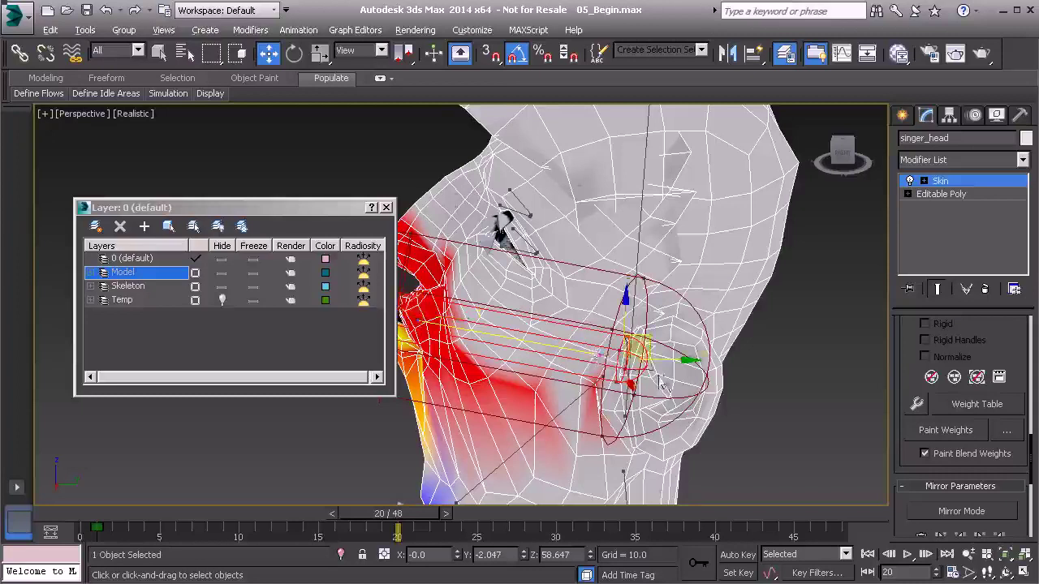
middle_click_drag(663, 382, 656, 329, "alt")
scroll(649, 324, "down", 4)
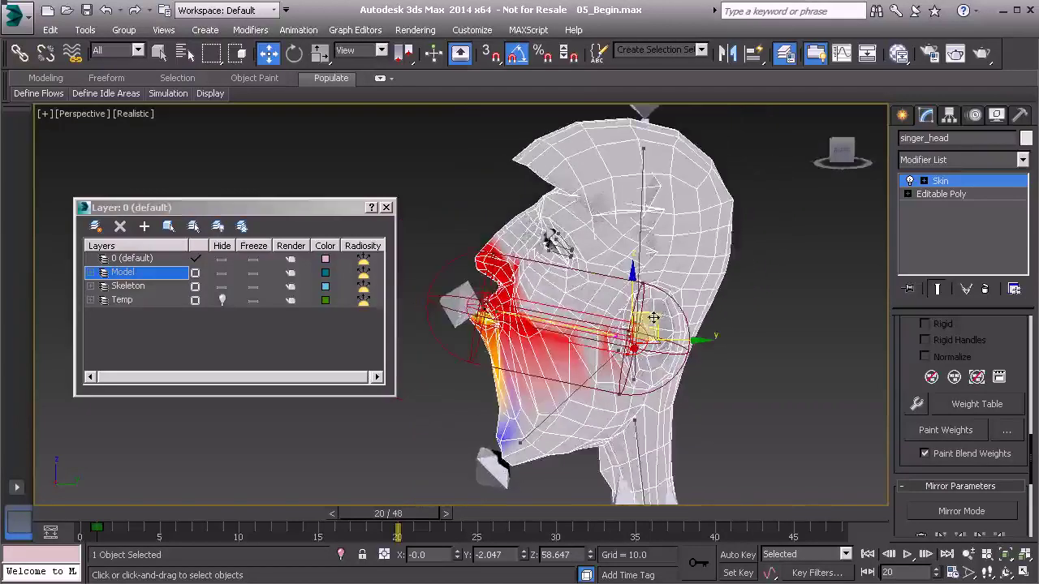
mouse_move(654, 317)
left_mouse_down()
mouse_move(714, 213)
mouse_move(759, 165)
mouse_move(756, 177)
left_mouse_up()
middle_click_drag(756, 177, 736, 260)
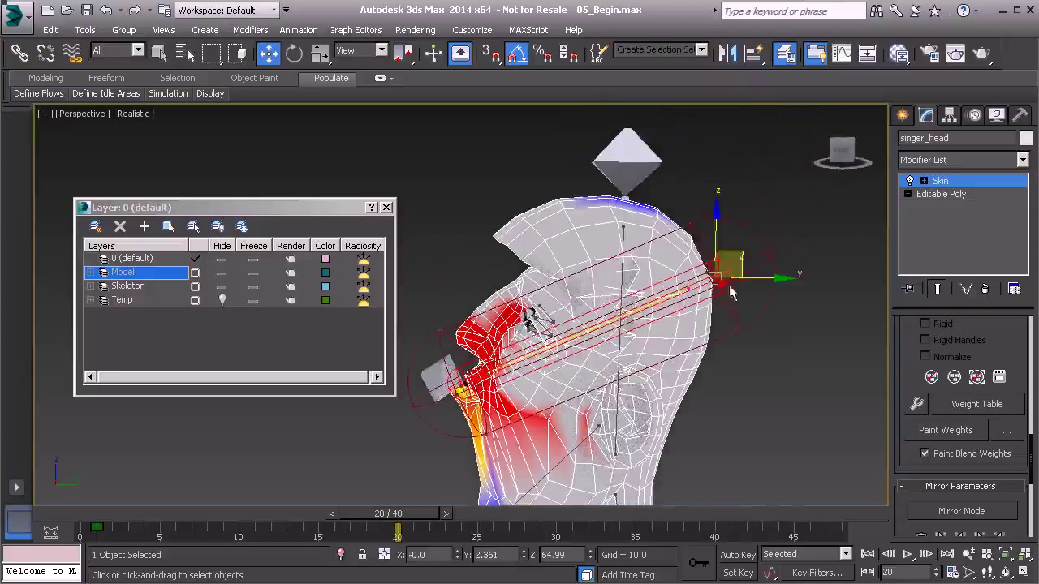
middle_click_drag(676, 337, 667, 327)
left_click_drag(736, 246, 787, 267)
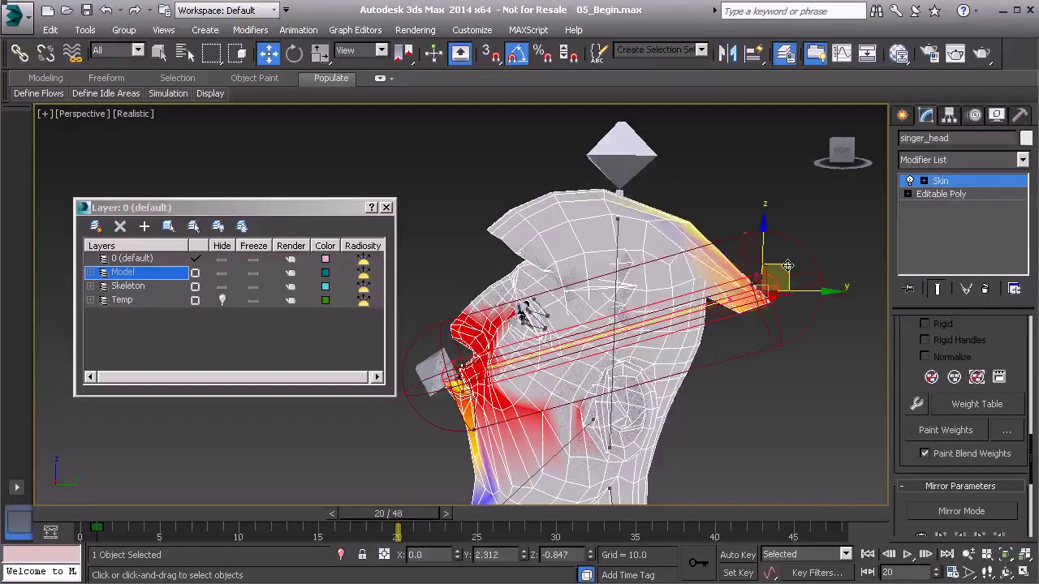
Enlarge the rear outer cross-section of the upper jaw envelope so it surrounds the upper head
left_click(744, 236)
middle_click_drag(752, 262, 761, 297)
mouse_move(775, 249)
left_mouse_down()
mouse_move(737, 166)
mouse_move(696, 173)
mouse_move(678, 139)
mouse_move(672, 151)
left_mouse_up()
middle_click_drag(760, 343, 692, 315, "alt")
Enlarge the rear inner cross-section of the upper jaw envelope to strengthen its influence on the back of the head
left_click(762, 314)
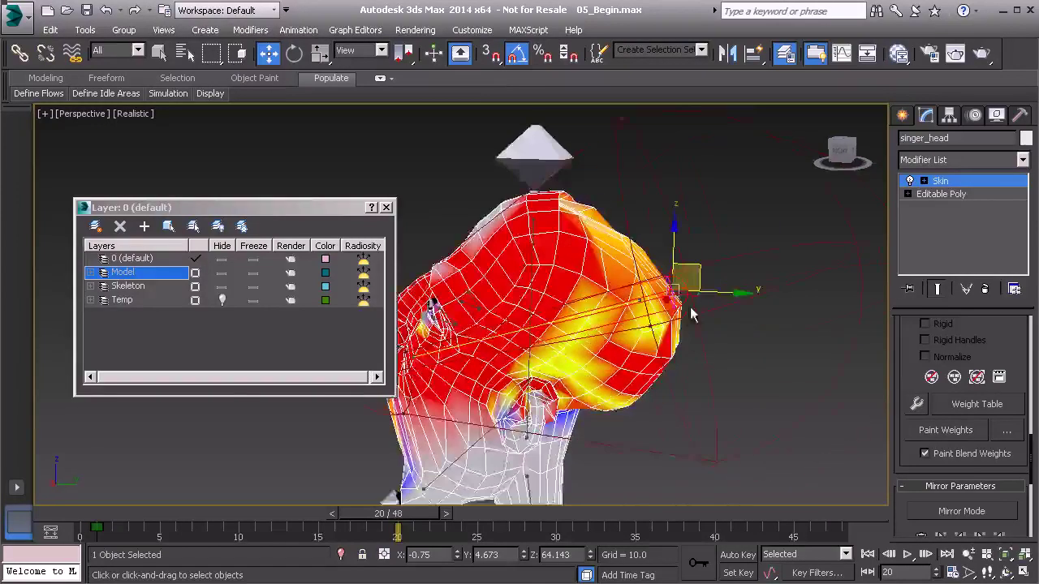
scroll(692, 314, "up", 4)
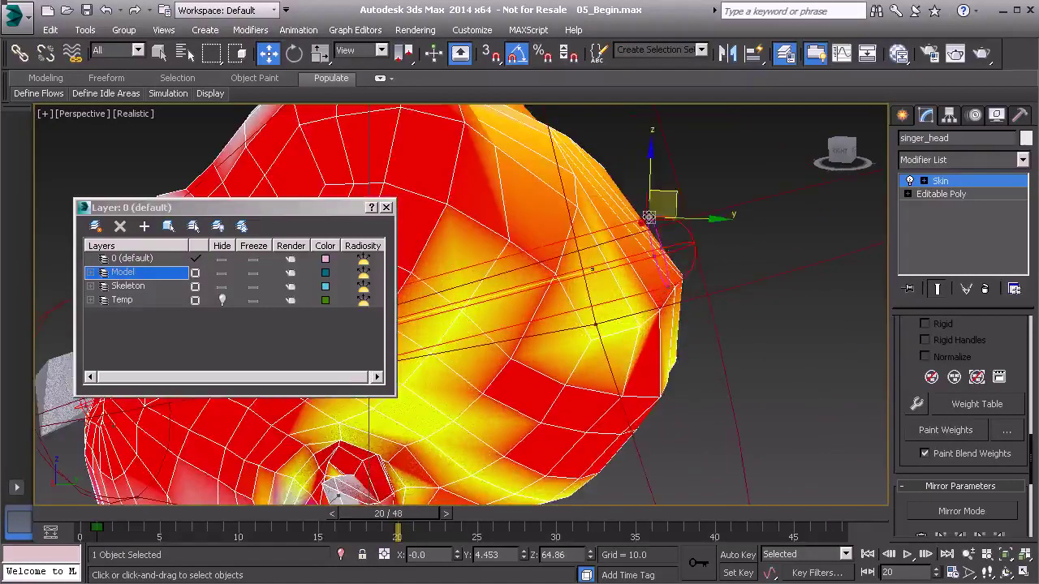
left_click_drag(674, 191, 674, 111)
scroll(713, 215, "down", 3)
middle_click_drag(676, 98, 686, 241, "alt")
left_click_drag(693, 220, 692, 225)
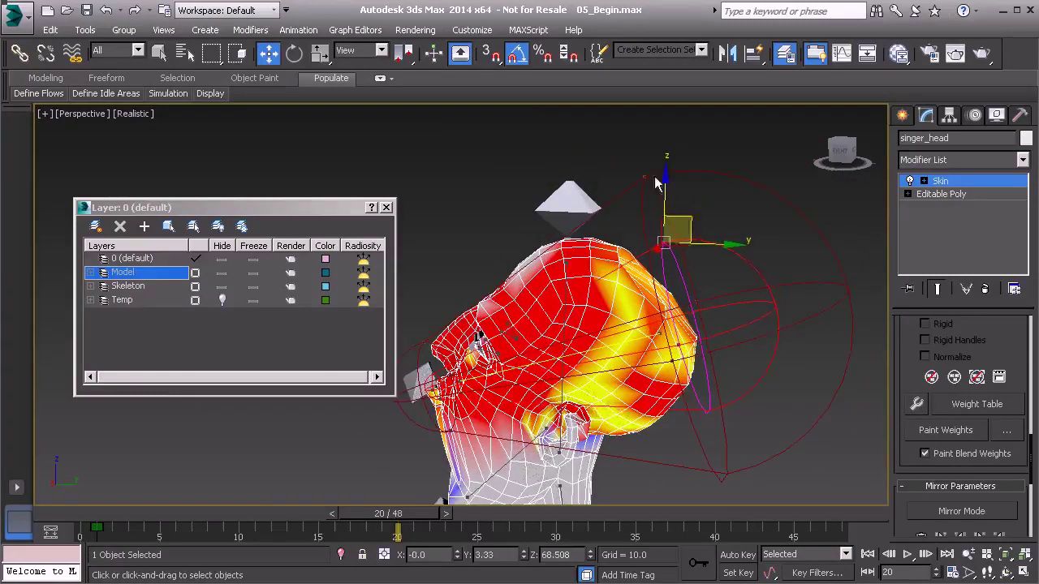
Widen the rear outer cross-section of the upper jaw envelope further, using its upper and lower control points
left_click(645, 176)
middle_click_drag(696, 226, 708, 258)
left_click_drag(686, 197, 659, 110)
middle_click_drag(581, 384, 629, 374)
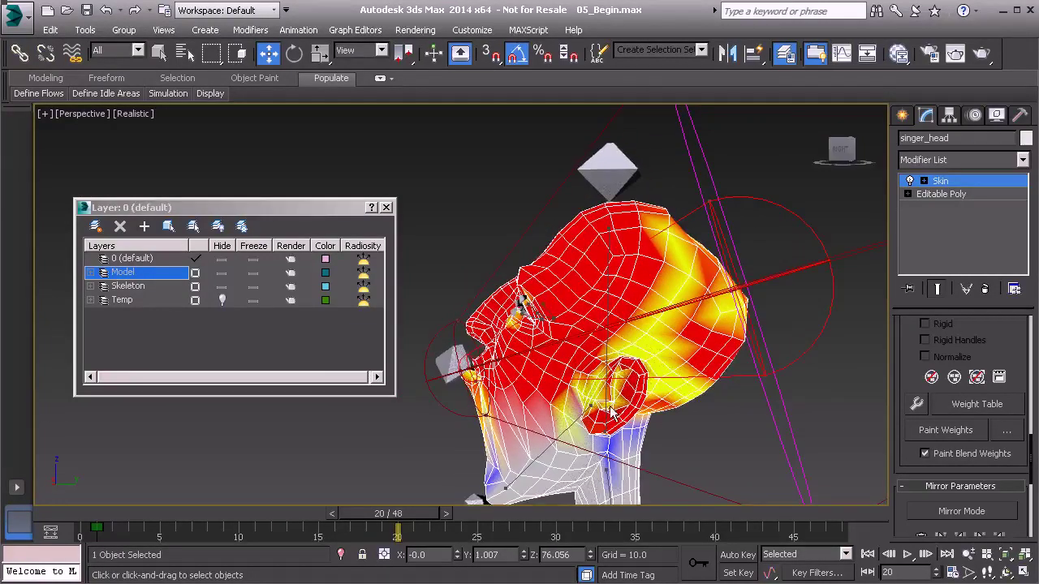
middle_click_drag(650, 412, 640, 350, "alt")
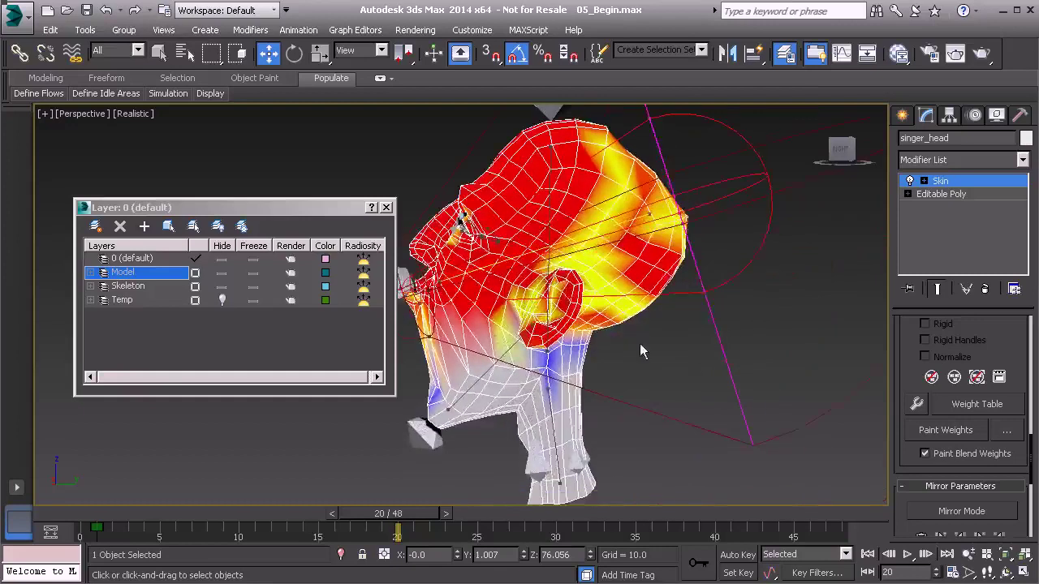
left_click(756, 443)
left_click_drag(788, 423, 780, 447)
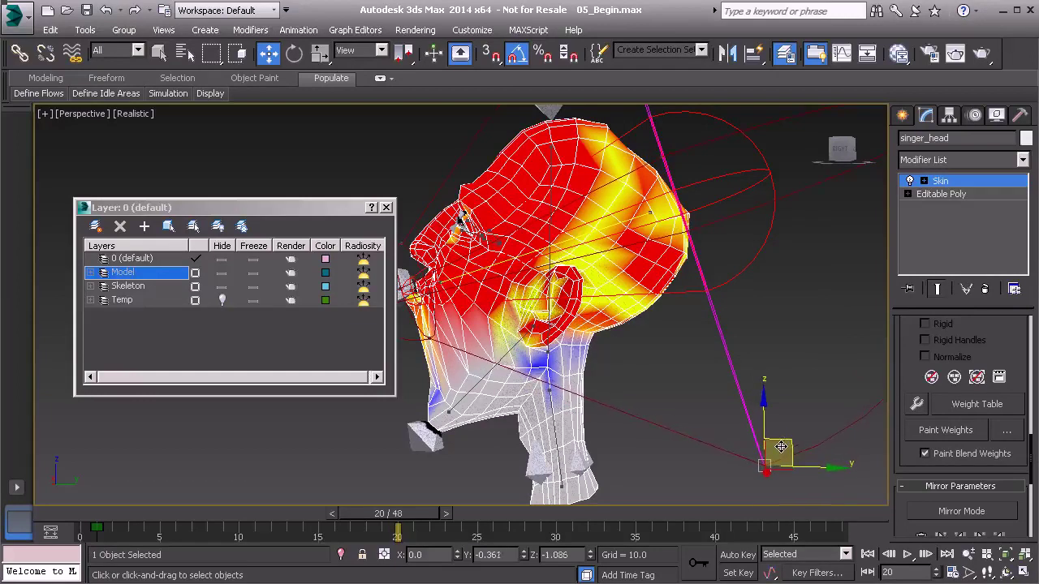
Turn off Paint Blend Weights and activate Paint Weights with the brush's maximum size set to 1.0 in the painter options
middle_click_drag(429, 370, 519, 379, "alt")
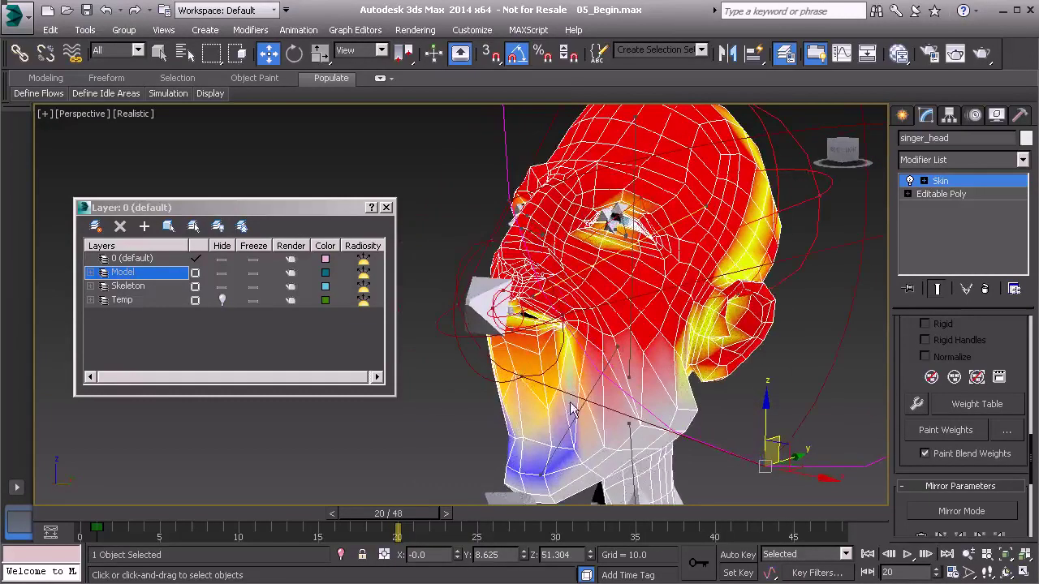
middle_click_drag(600, 420, 859, 371, "alt")
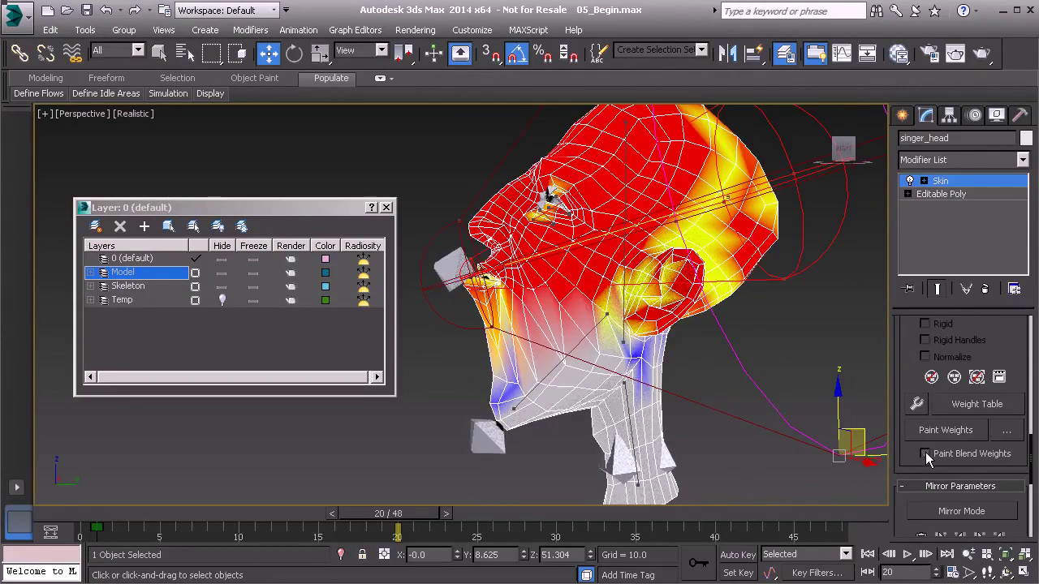
left_click(1006, 430)
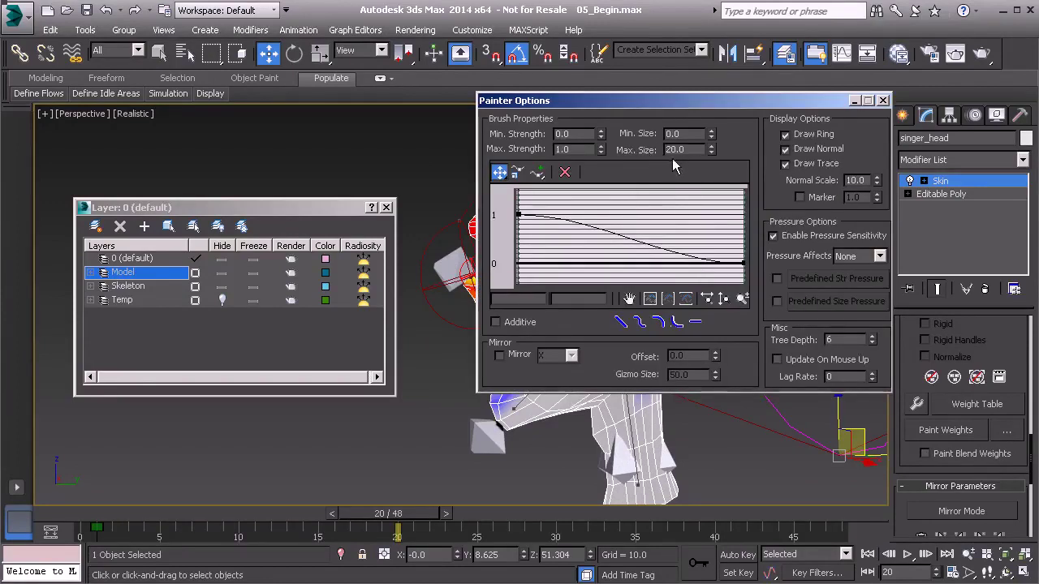
left_click(942, 430)
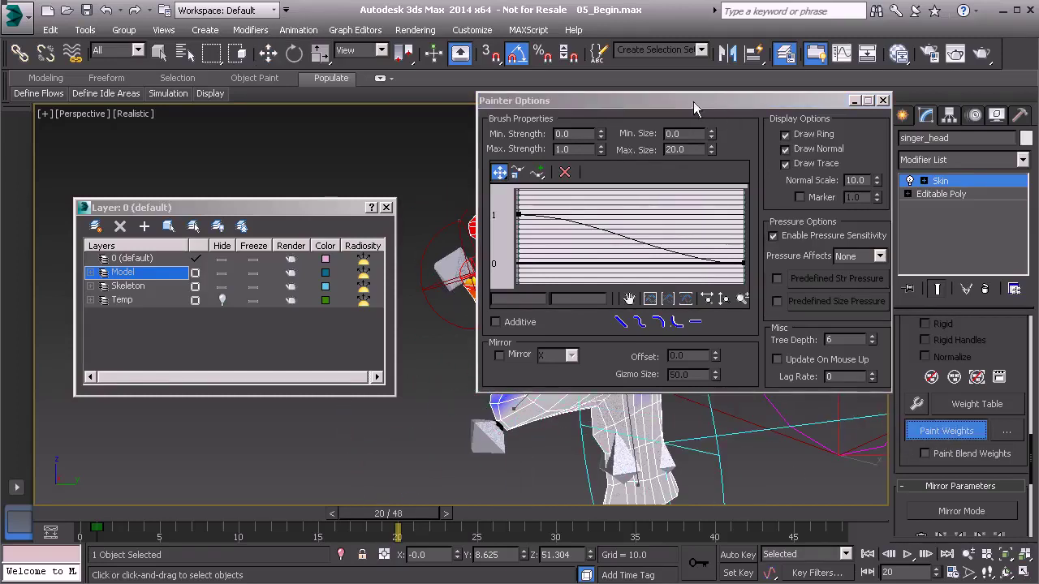
left_click_drag(694, 108, 723, 110)
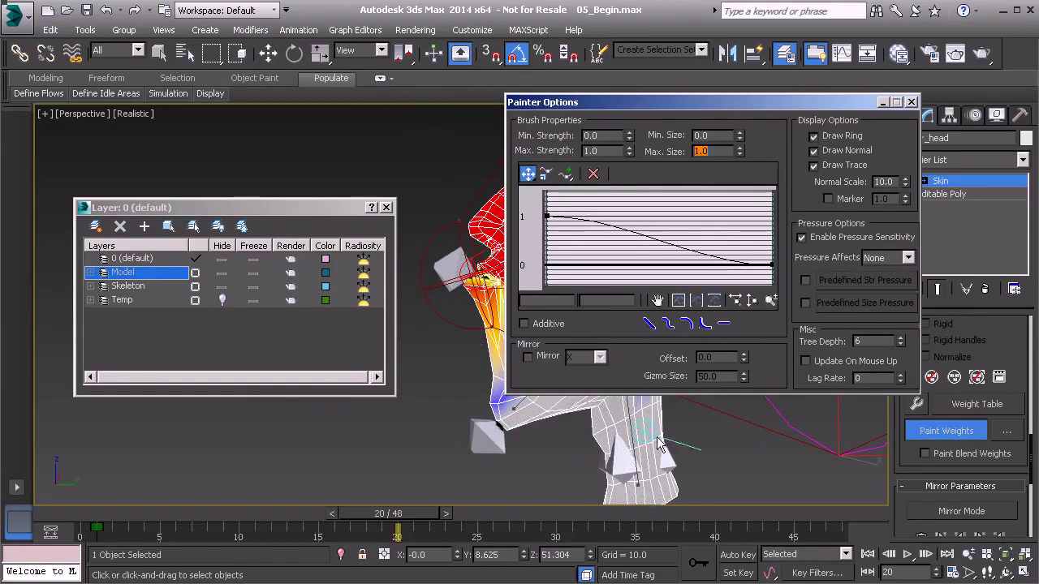
Try the smooth brush falloff against the rounded one, and keep the rounded preset that stays strong until the brush edge
left_click(687, 324)
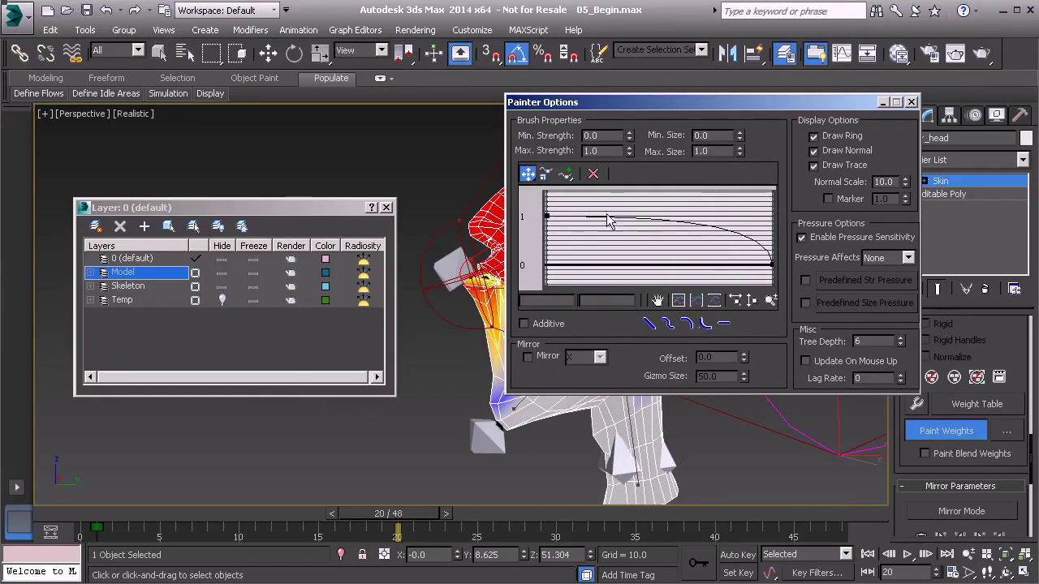
left_click(668, 323)
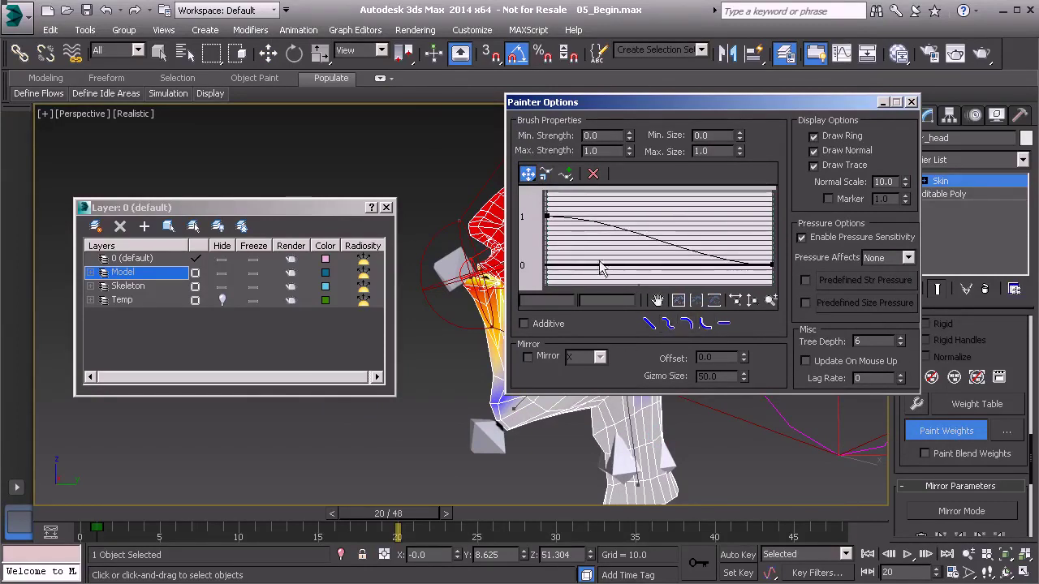
left_click(686, 324)
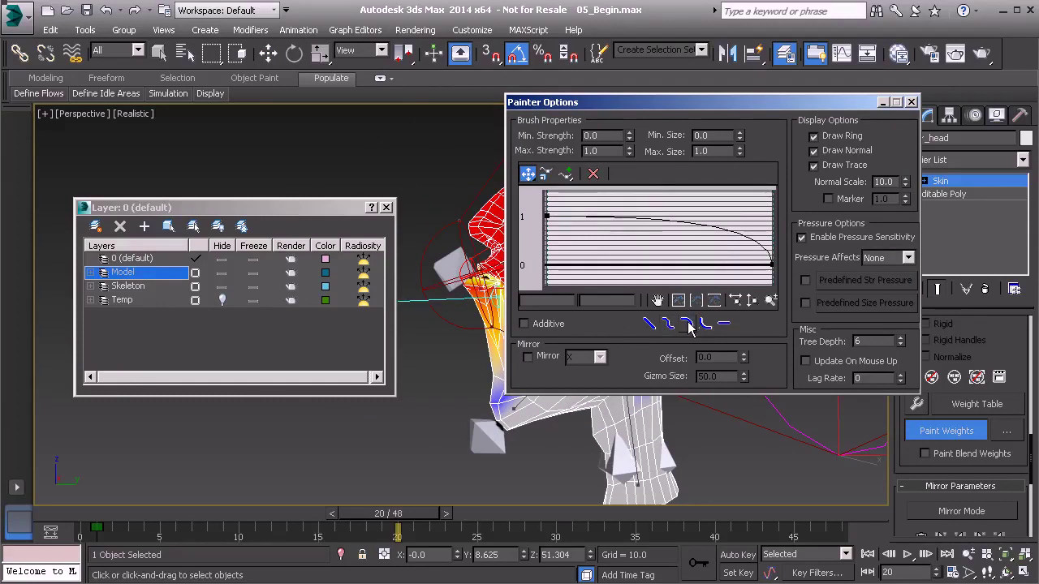
left_click_drag(670, 104, 749, 108)
Close the layer manager and paint full upper jaw weight over the upper back of the head
mouse_move(513, 195)
middle_mouse_down()
mouse_move(453, 337)
mouse_move(538, 319)
mouse_move(441, 308)
middle_mouse_up()
scroll(487, 299, "up", 2)
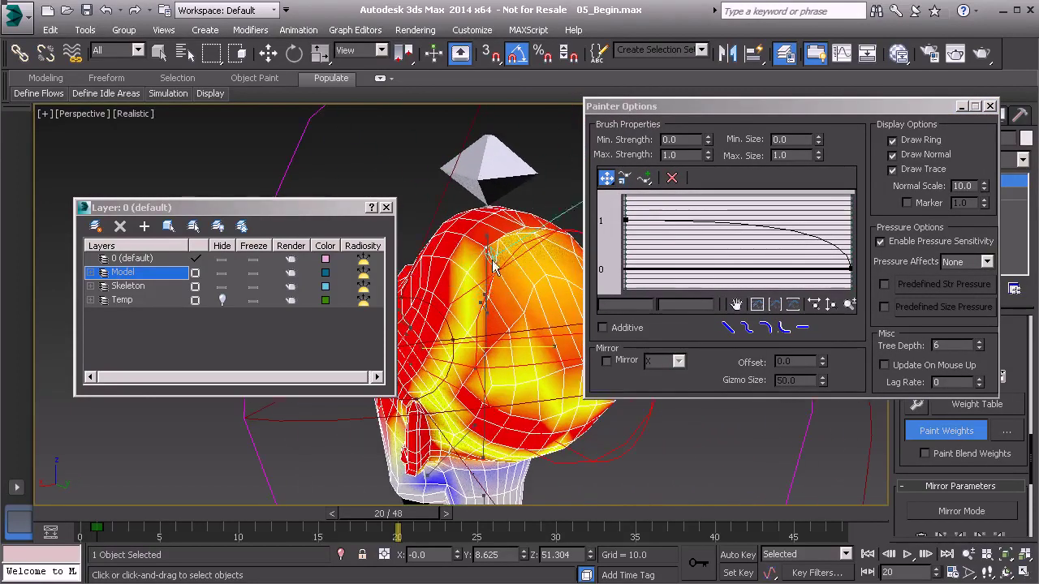
left_click(387, 208)
middle_click_drag(388, 215, 355, 241, "alt")
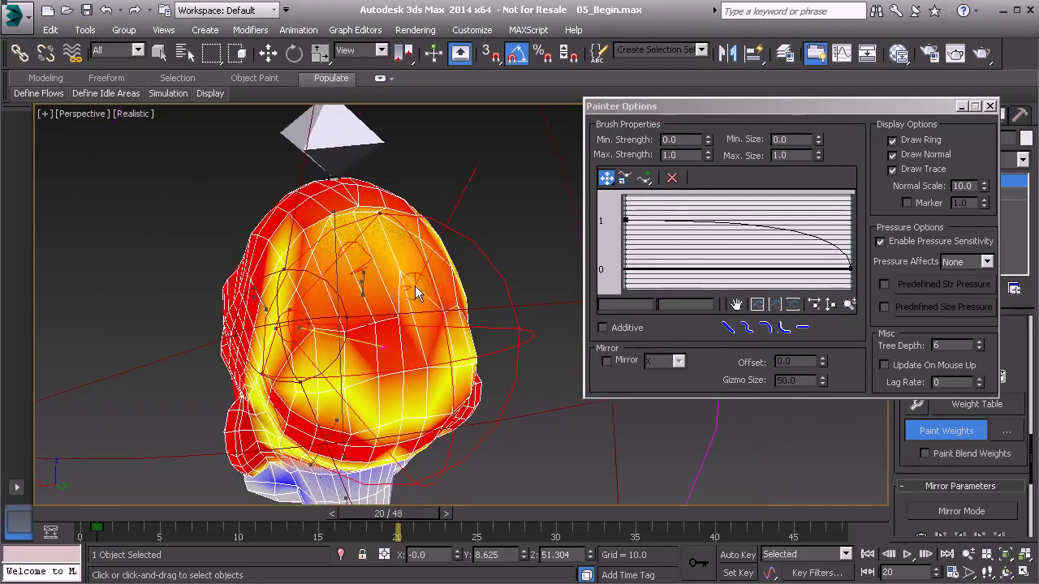
mouse_move(415, 286)
left_mouse_down()
mouse_move(360, 236)
mouse_move(410, 223)
mouse_move(351, 222)
mouse_move(371, 232)
mouse_move(370, 217)
mouse_move(441, 260)
left_mouse_up()
middle_click_drag(441, 261, 377, 292, "alt")
left_click_drag(210, 271, 264, 373)
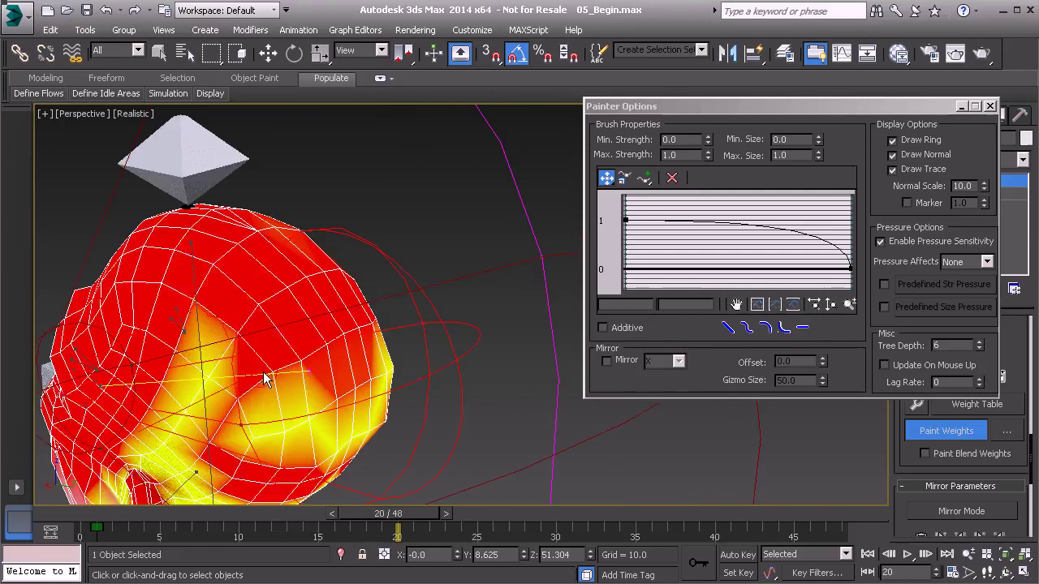
Paint upper jaw weight along the base of the skull and behind the left ear
mouse_move(267, 378)
middle_mouse_down("alt")
mouse_move(267, 352)
mouse_move(433, 297)
mouse_move(459, 336)
mouse_move(444, 310)
middle_mouse_up("alt")
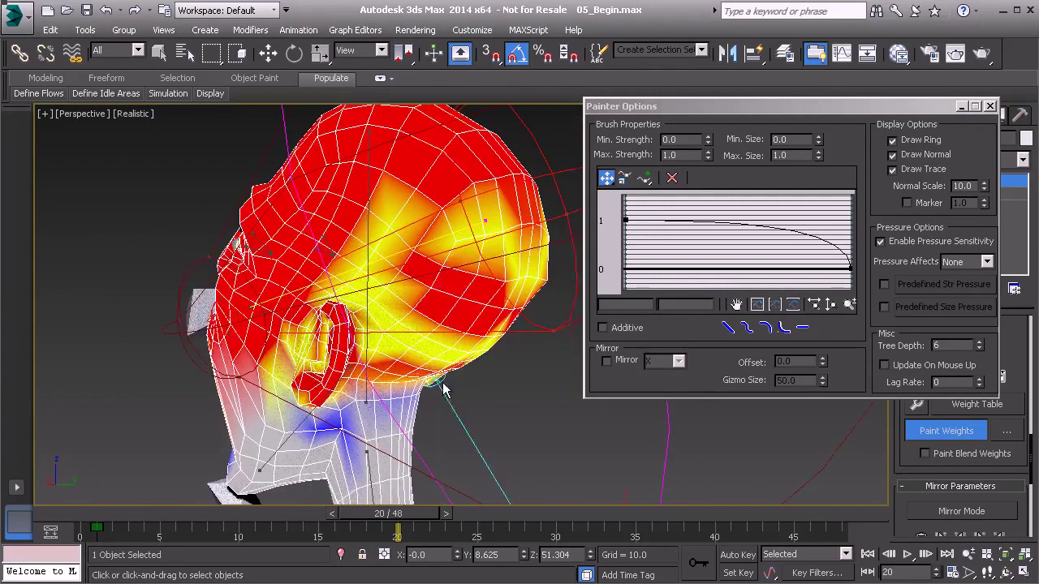
middle_click_drag(443, 388, 439, 373, "alt")
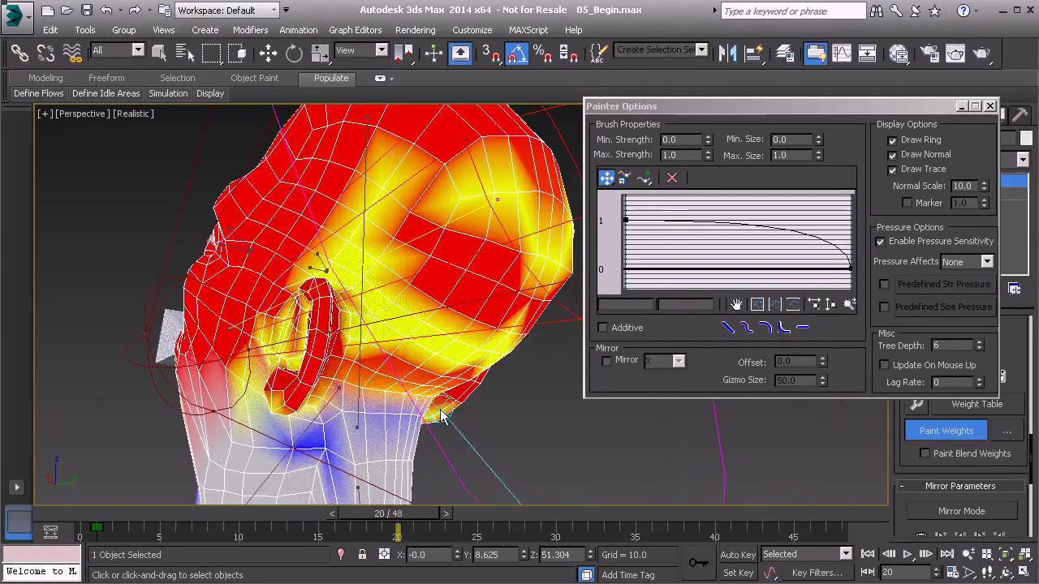
scroll(410, 389, "up", 5)
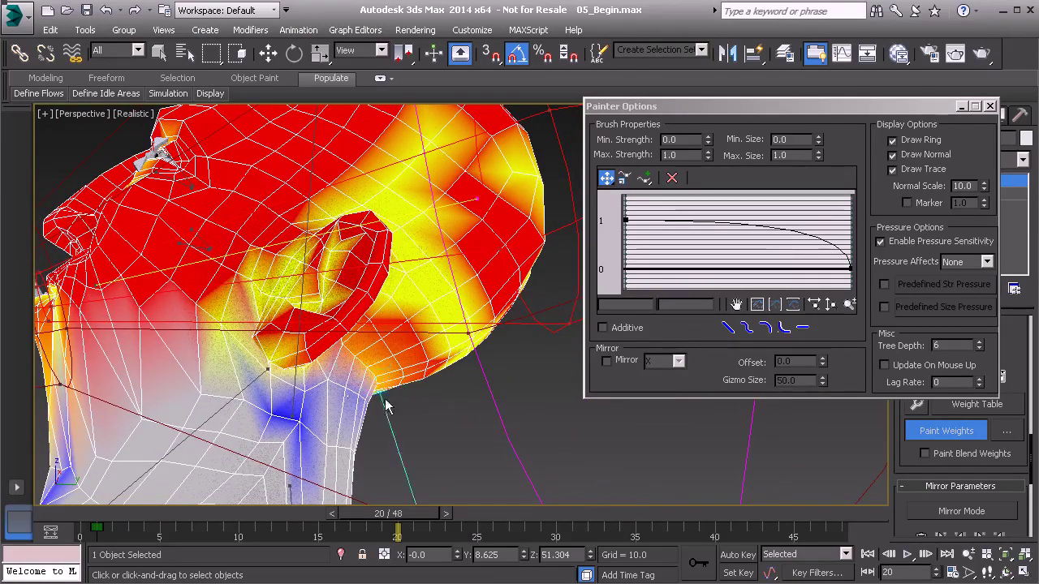
middle_click_drag(377, 390, 404, 388, "alt")
mouse_move(409, 369)
left_mouse_down()
mouse_move(367, 293)
mouse_move(335, 281)
mouse_move(282, 305)
mouse_move(298, 333)
left_mouse_up()
scroll(297, 333, "up", 4)
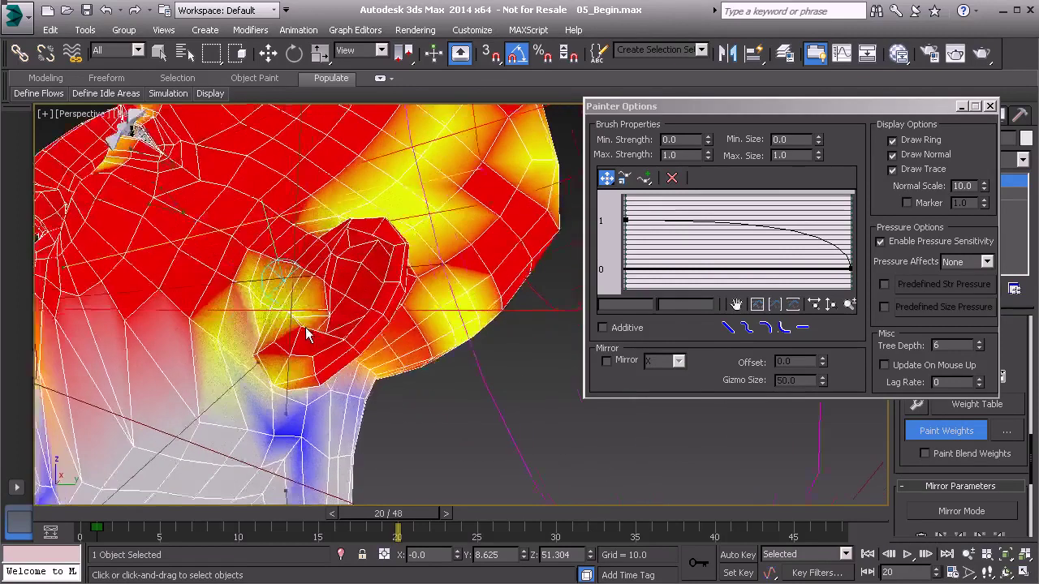
Paint upper jaw weight over the left ear and fill the weak areas on the left side of the skull
middle_click_drag(315, 341, 455, 272, "alt")
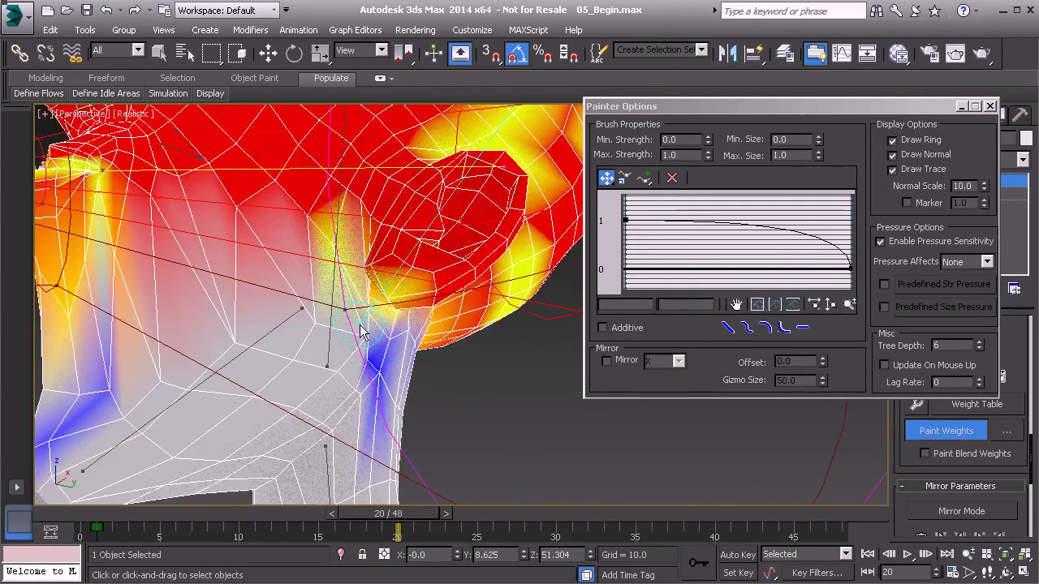
left_click_drag(420, 271, 409, 294)
mouse_move(408, 295)
middle_mouse_down("alt")
mouse_move(436, 259)
mouse_move(441, 295)
mouse_move(471, 308)
mouse_move(359, 394)
mouse_move(297, 382)
middle_mouse_up("alt")
mouse_move(296, 382)
left_mouse_down()
mouse_move(325, 422)
mouse_move(316, 388)
left_mouse_up()
mouse_move(397, 359)
middle_mouse_down("alt")
mouse_move(376, 321)
mouse_move(408, 327)
middle_mouse_up("alt")
left_click_drag(361, 366, 480, 375)
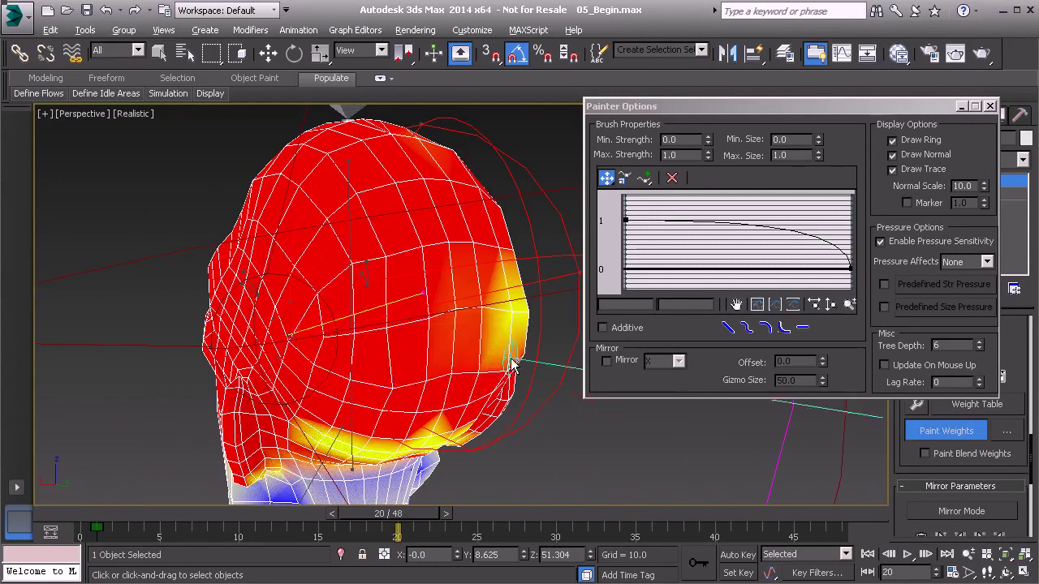
Paint upper jaw weight over the weak patches on the right side of the skull, above and behind the ear
mouse_move(511, 365)
middle_mouse_down("alt")
mouse_move(283, 360)
mouse_move(382, 352)
middle_mouse_up("alt")
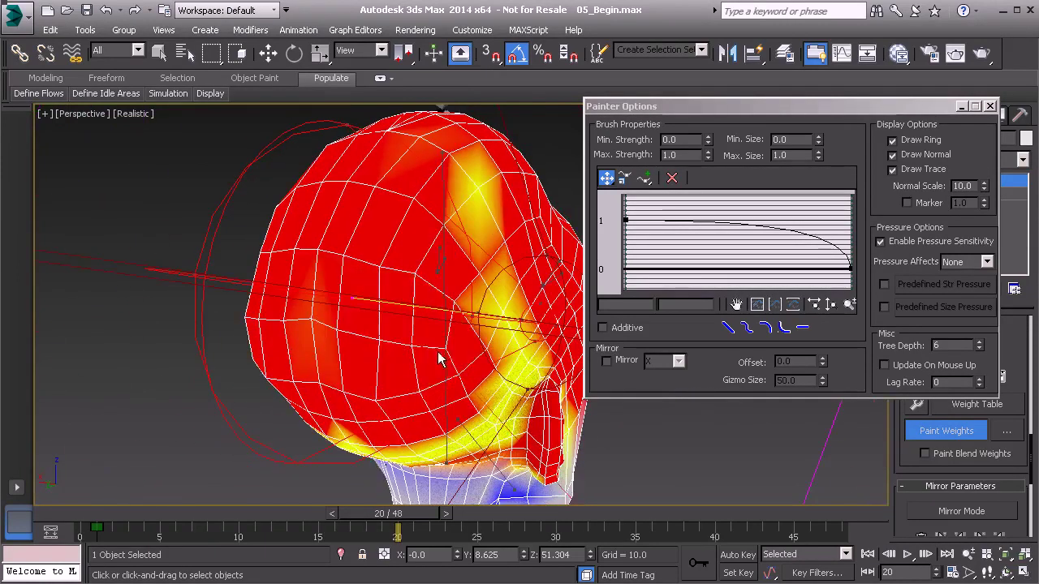
left_click_drag(453, 236, 490, 177)
middle_click_drag(339, 276, 413, 315, "alt")
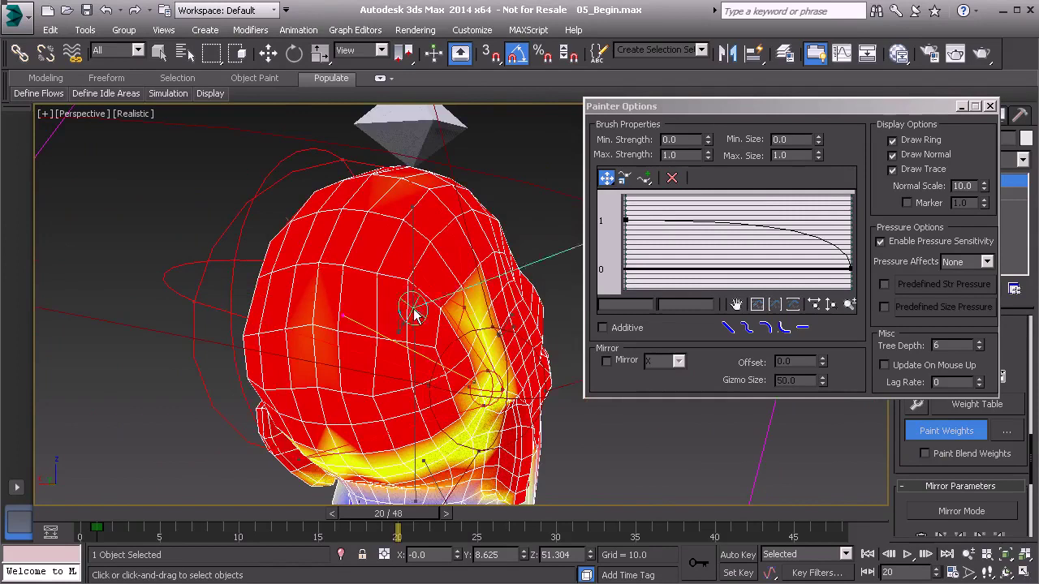
left_click_drag(482, 354, 495, 351)
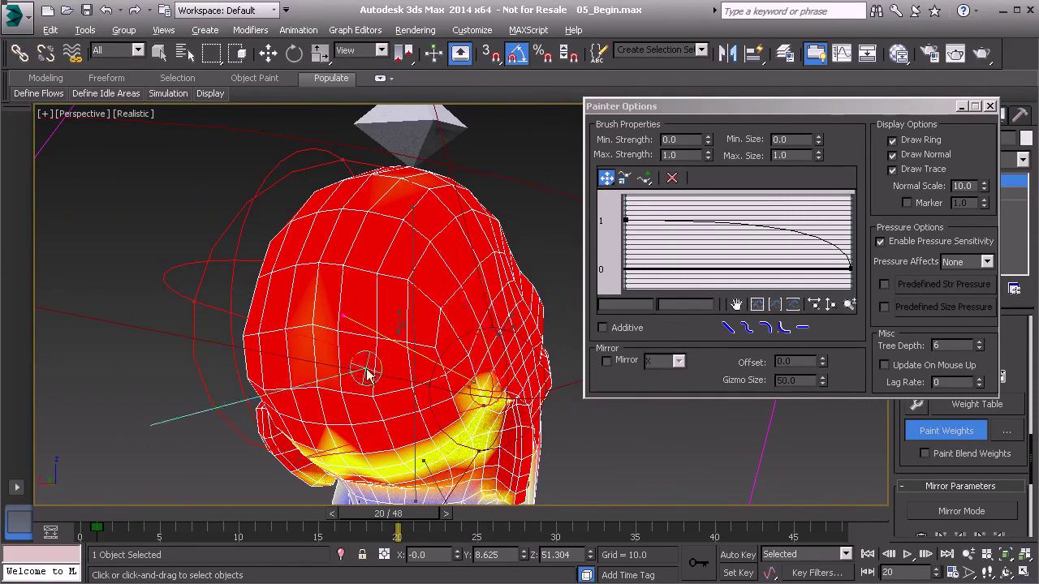
Paint upper jaw weight across the weak band at the lower back of the head, between the two ears
mouse_move(367, 373)
middle_mouse_down("alt")
mouse_move(411, 287)
mouse_move(325, 336)
mouse_move(392, 330)
mouse_move(353, 336)
mouse_move(408, 301)
middle_mouse_up("alt")
scroll(353, 336, "up", 3)
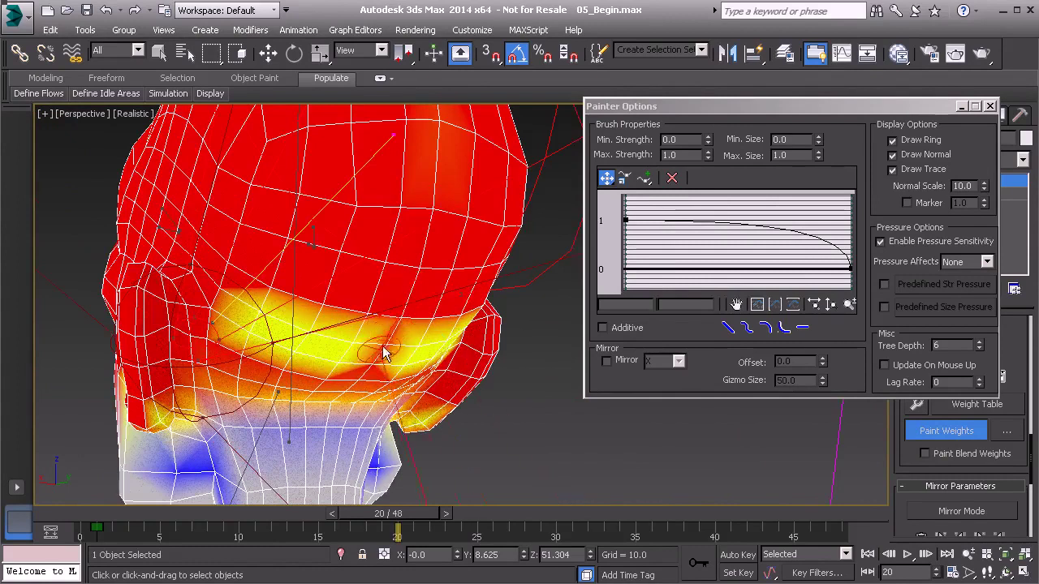
left_click_drag(295, 363, 262, 345)
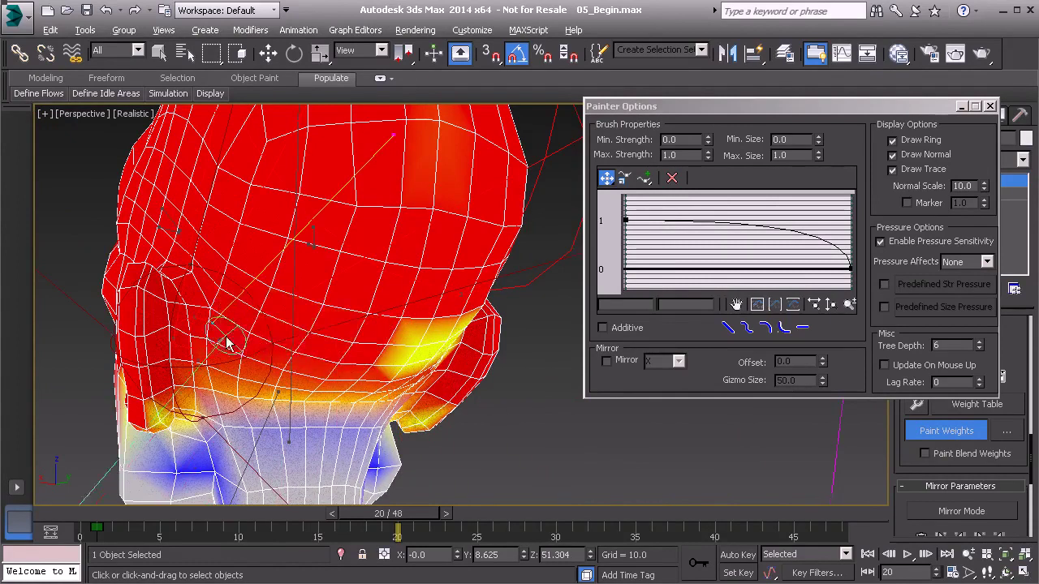
mouse_move(226, 344)
middle_mouse_down("alt")
mouse_move(105, 318)
mouse_move(208, 283)
mouse_move(202, 300)
mouse_move(316, 371)
mouse_move(327, 348)
middle_mouse_up("alt")
scroll(327, 348, "up", 3)
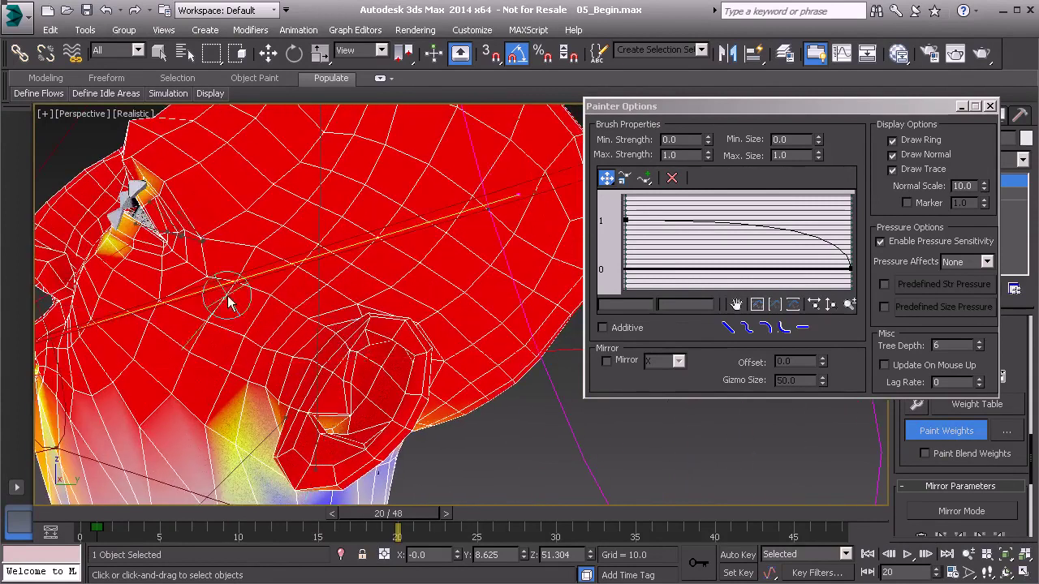
Paint full upper jaw weight onto the eyelids and skin around the left eye
middle_click_drag(209, 257, 279, 268, "alt")
scroll(300, 275, "down", 2)
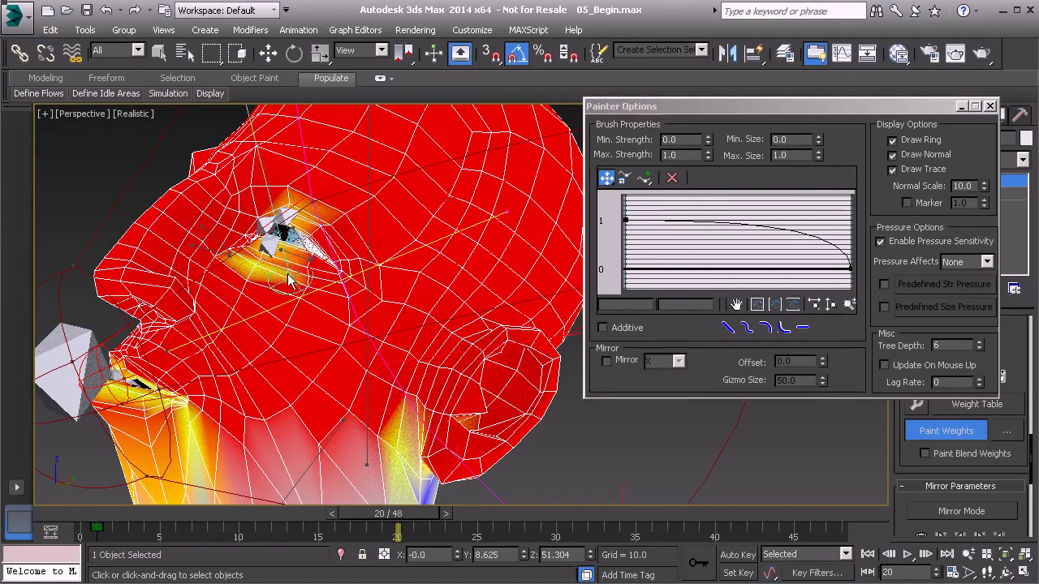
middle_click_drag(324, 271, 360, 336, "alt")
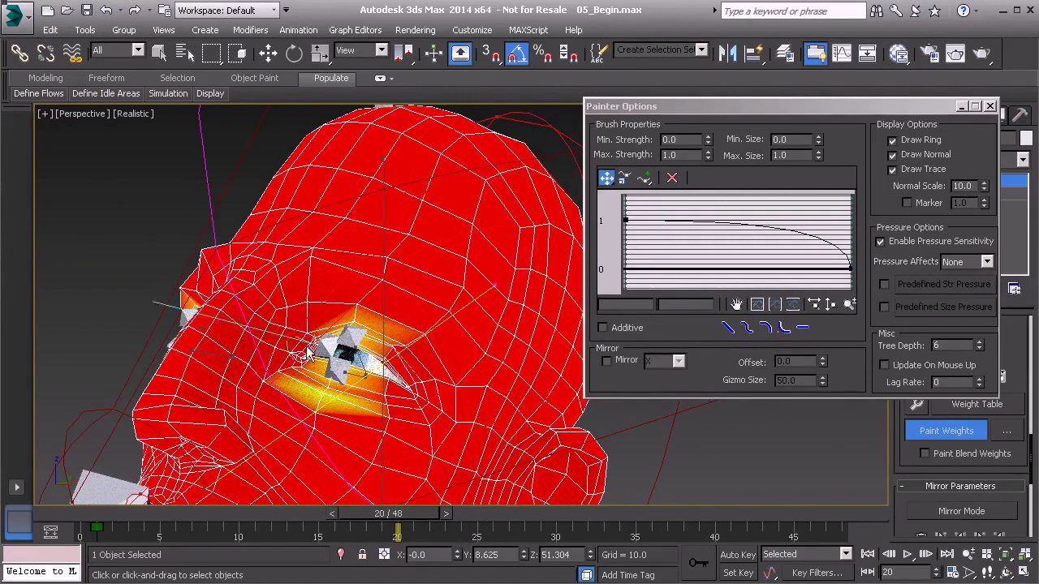
left_click_drag(367, 323, 330, 392, "alt")
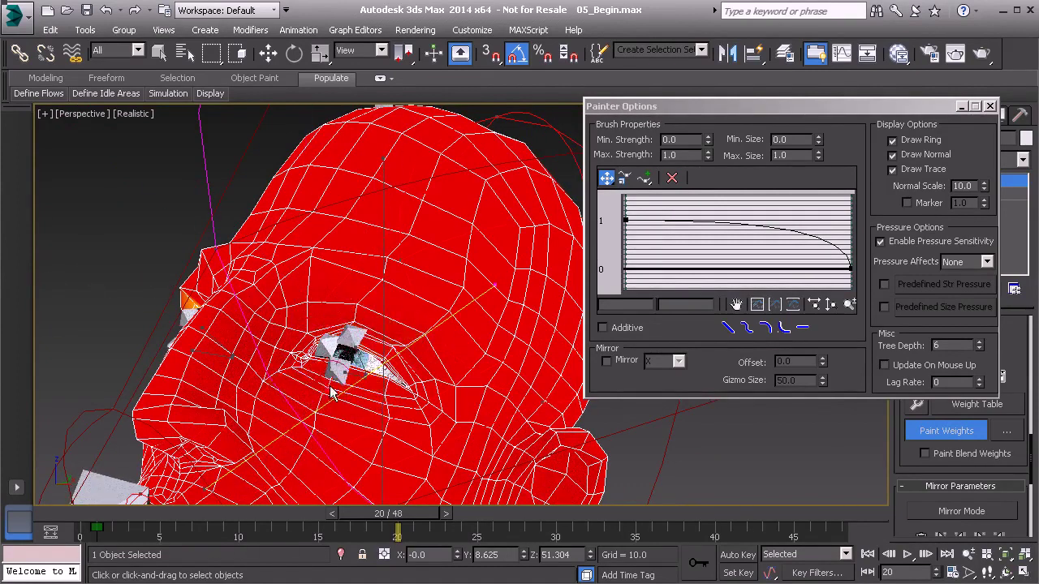
Paint full upper jaw weight around the right eye and check the left eyelids for missed vertices
mouse_move(341, 372)
middle_mouse_down("alt")
mouse_move(480, 381)
mouse_move(425, 344)
middle_mouse_up("alt")
mouse_move(438, 365)
left_mouse_down()
mouse_move(403, 328)
mouse_move(401, 301)
left_mouse_up()
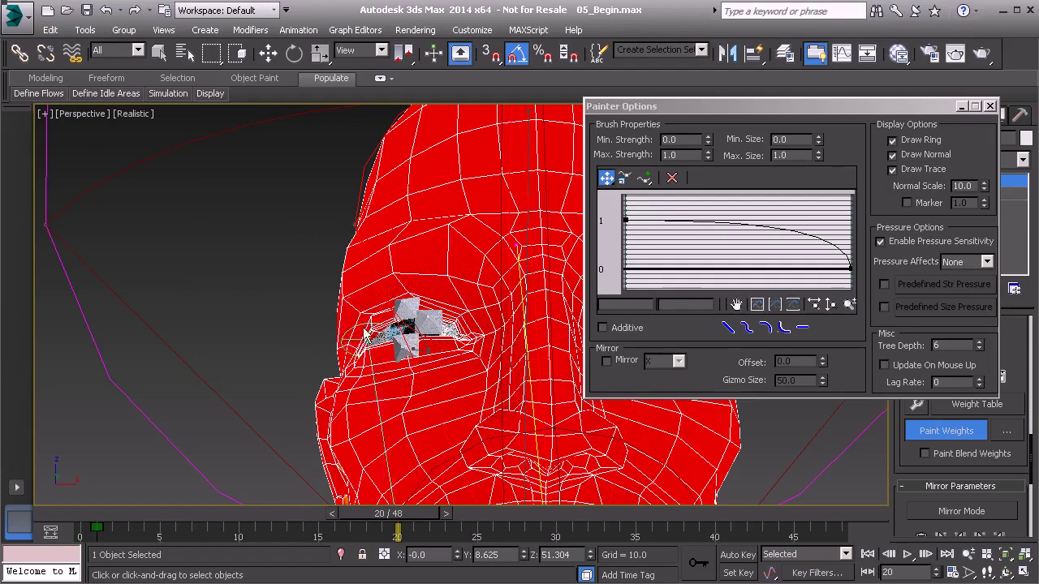
middle_click_drag(495, 353, 367, 367, "alt")
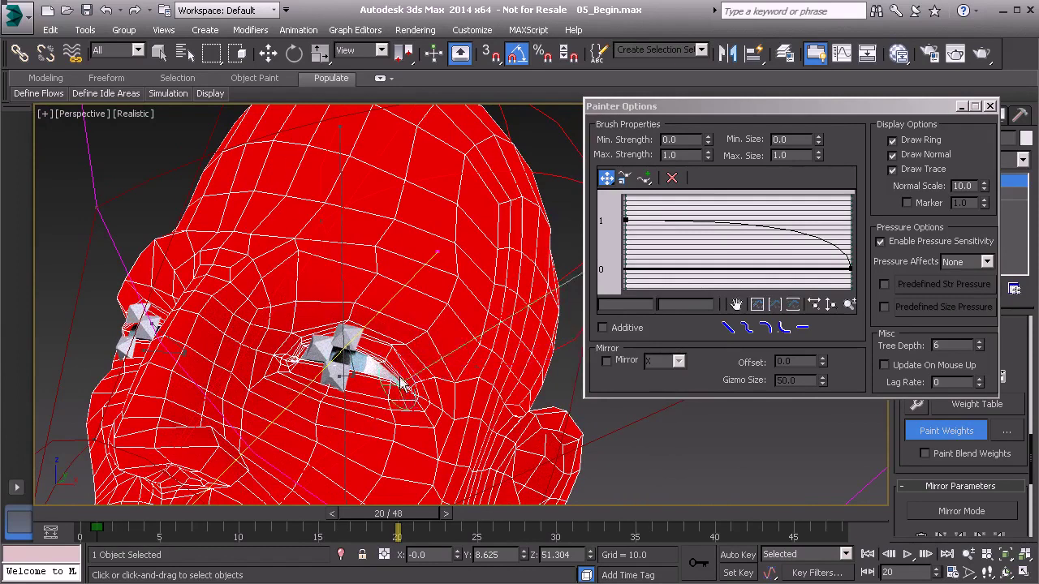
middle_click_drag(417, 385, 419, 354, "alt")
scroll(420, 354, "up", 3)
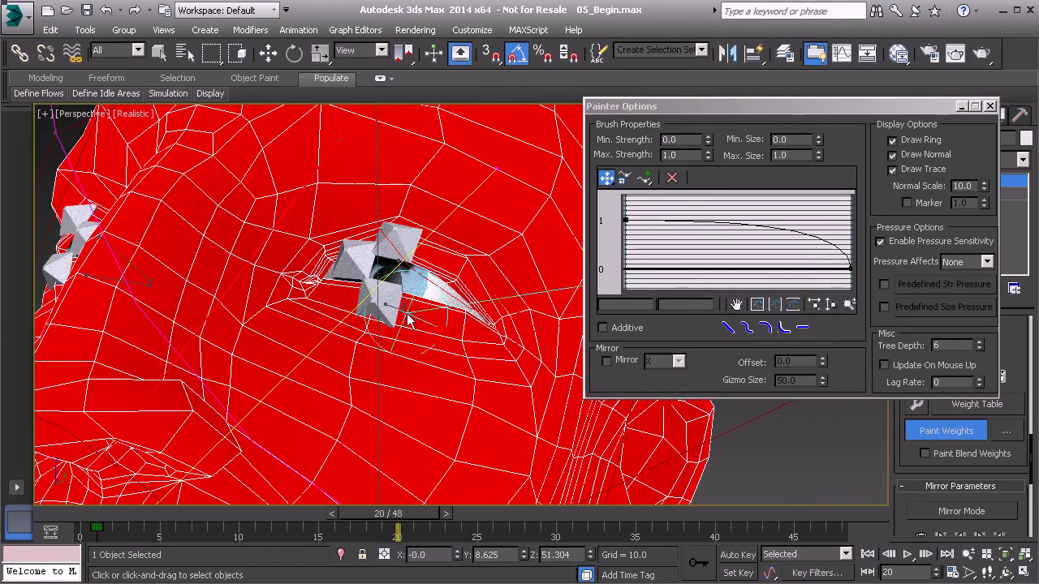
Leave weight painting, select the lower jaw bone's envelope and enlarge its outer cross-section at the chin end
scroll(408, 319, "down", 5)
middle_click_drag(408, 319, 290, 357, "alt")
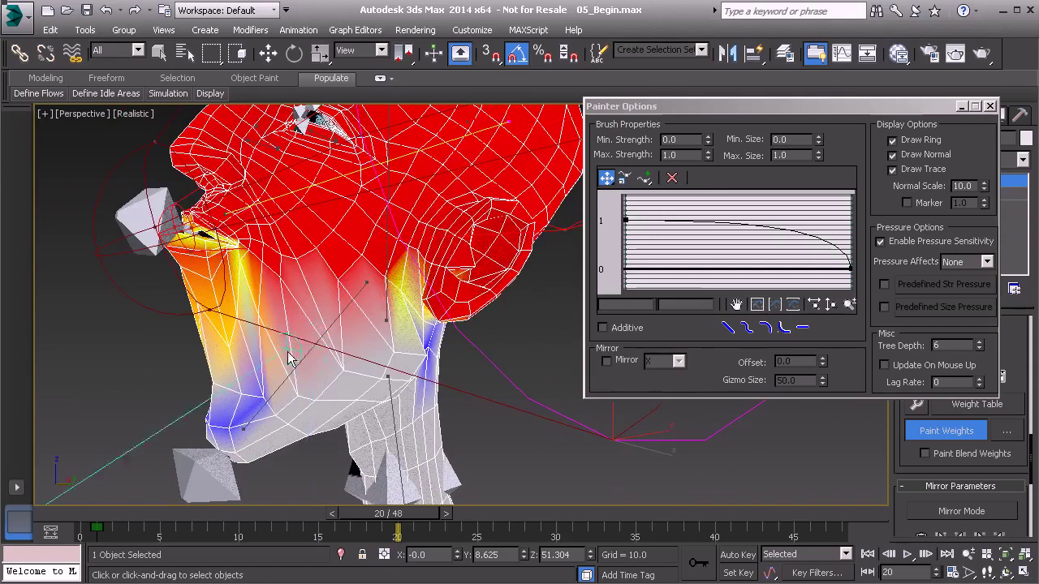
left_click(942, 434)
middle_click_drag(283, 381, 236, 374, "alt")
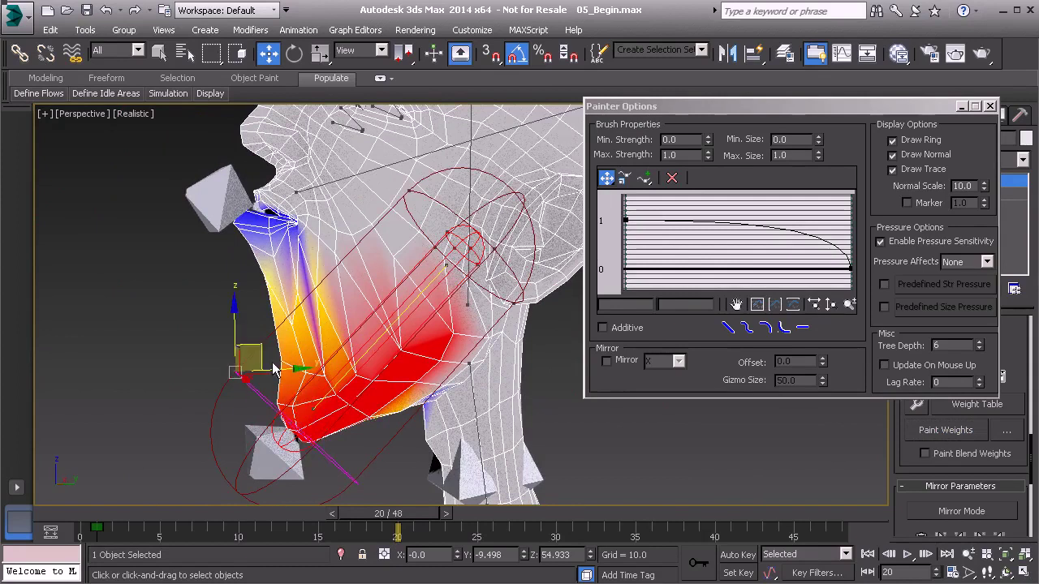
left_click_drag(261, 347, 232, 347)
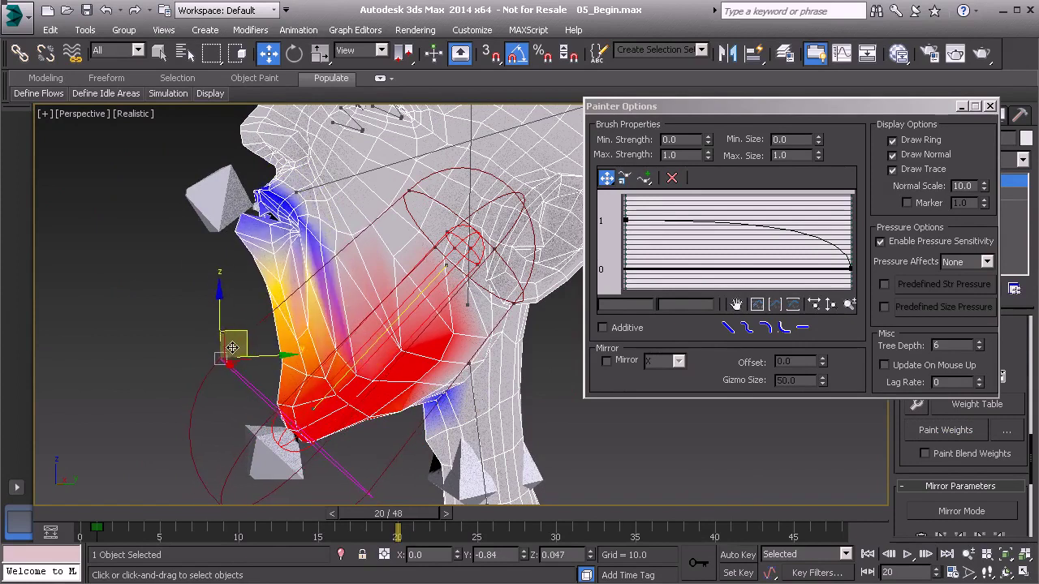
middle_click_drag(300, 448, 349, 461, "alt")
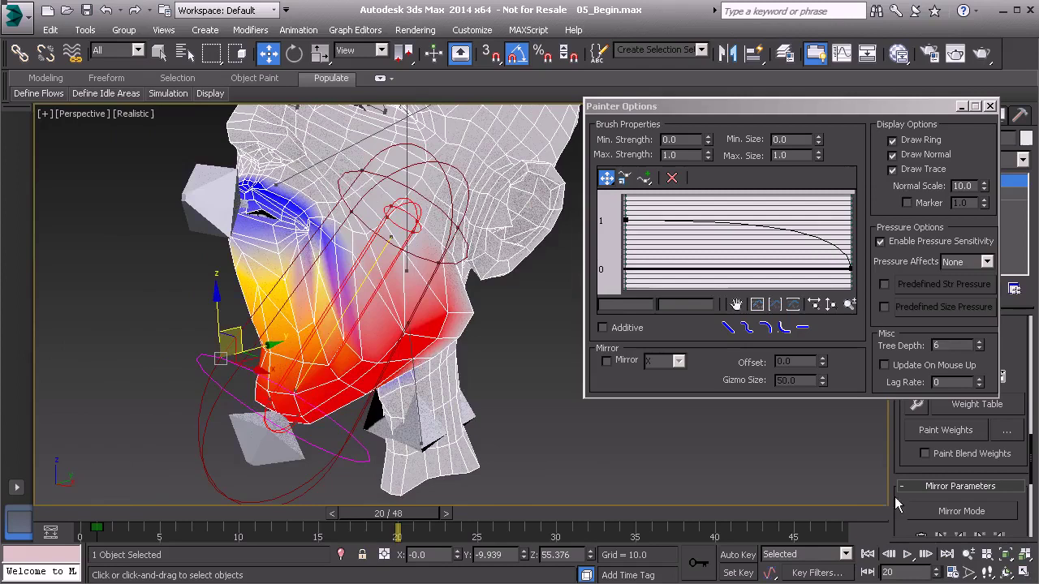
Resume weight painting and paint lower jaw weight onto the chin and the stretched skin below the lower lip on both sides
left_click(944, 430)
scroll(410, 279, "up", 5)
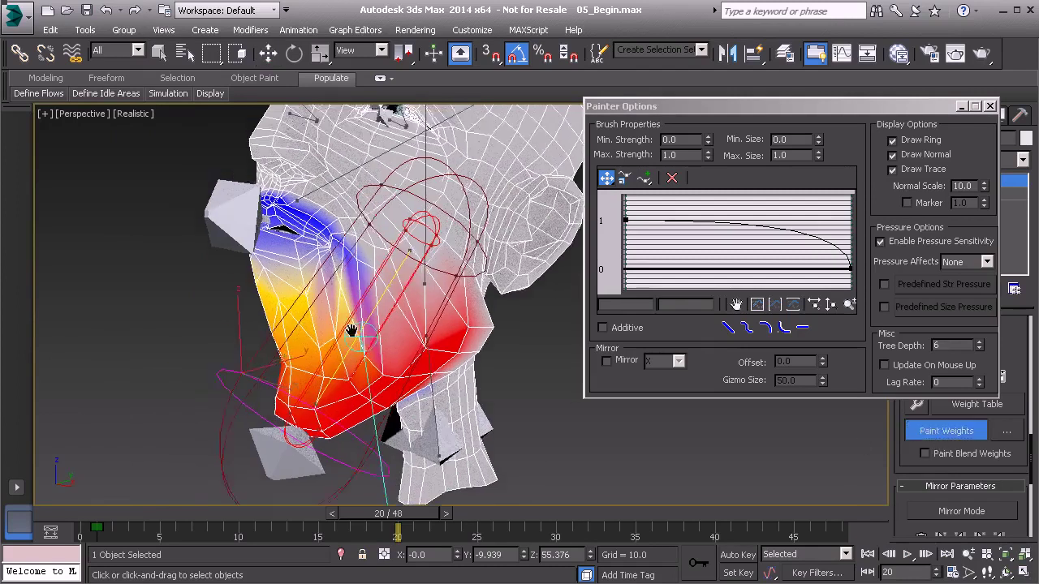
mouse_move(410, 280)
left_mouse_down()
mouse_move(435, 287)
mouse_move(377, 349)
mouse_move(344, 302)
mouse_move(349, 365)
mouse_move(399, 390)
mouse_move(383, 332)
mouse_move(410, 293)
mouse_move(442, 341)
mouse_move(501, 371)
left_mouse_up()
mouse_move(428, 350)
middle_mouse_down("alt")
mouse_move(445, 326)
mouse_move(395, 359)
middle_mouse_up("alt")
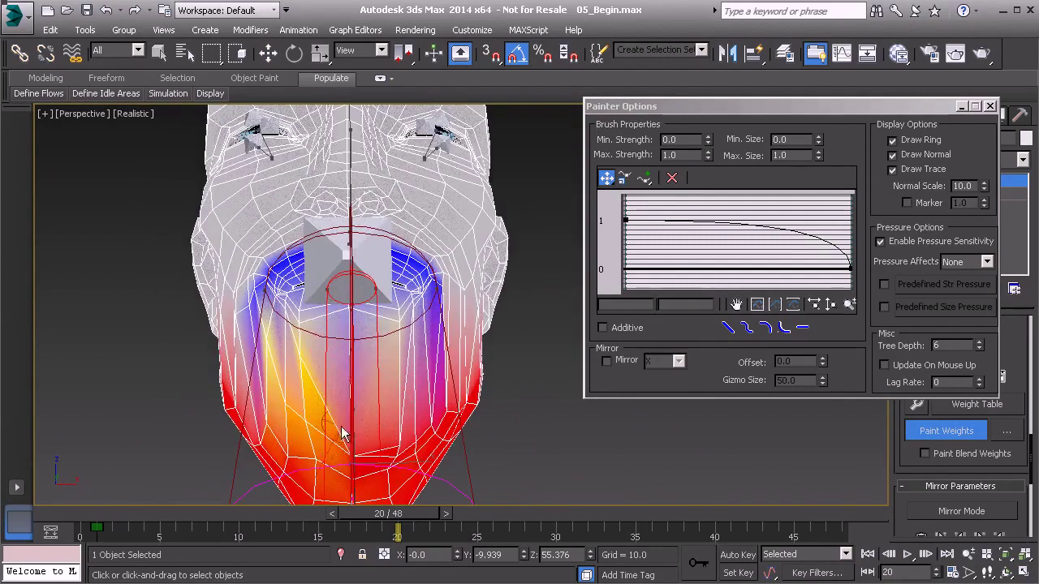
mouse_move(341, 434)
middle_mouse_down("alt")
mouse_move(366, 415)
mouse_move(308, 381)
middle_mouse_up("alt")
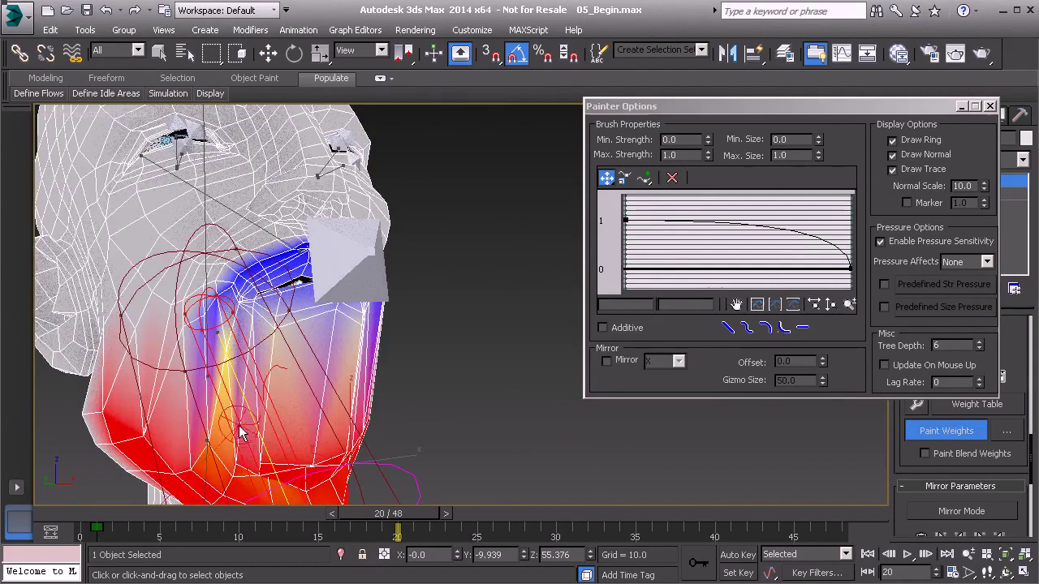
middle_click_drag(225, 403, 247, 395, "alt")
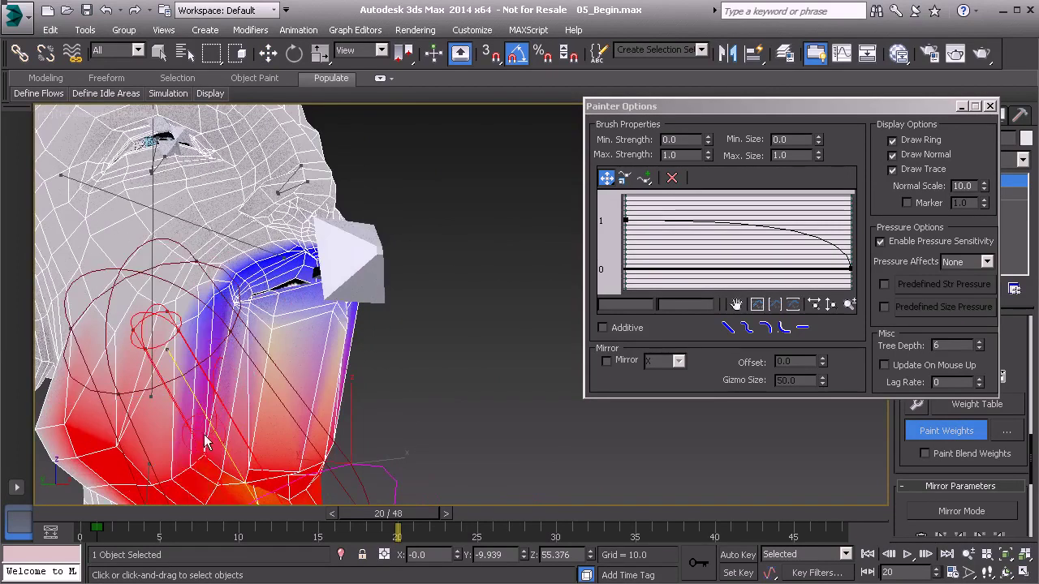
mouse_move(212, 469)
middle_mouse_down("alt")
mouse_move(268, 414)
mouse_move(204, 344)
mouse_move(220, 336)
mouse_move(173, 333)
mouse_move(398, 373)
mouse_move(408, 365)
mouse_move(425, 378)
mouse_move(408, 376)
mouse_move(426, 361)
middle_mouse_up("alt")
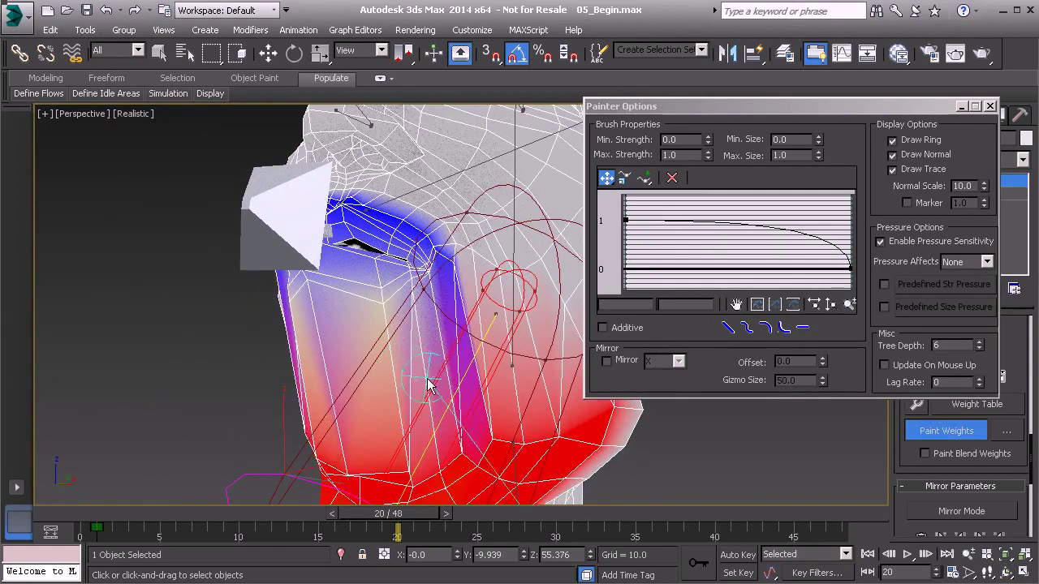
Set the brush's maximum size to 0.3 and paint lower jaw weight onto the stuck vertices along the lower lip
left_click(784, 154)
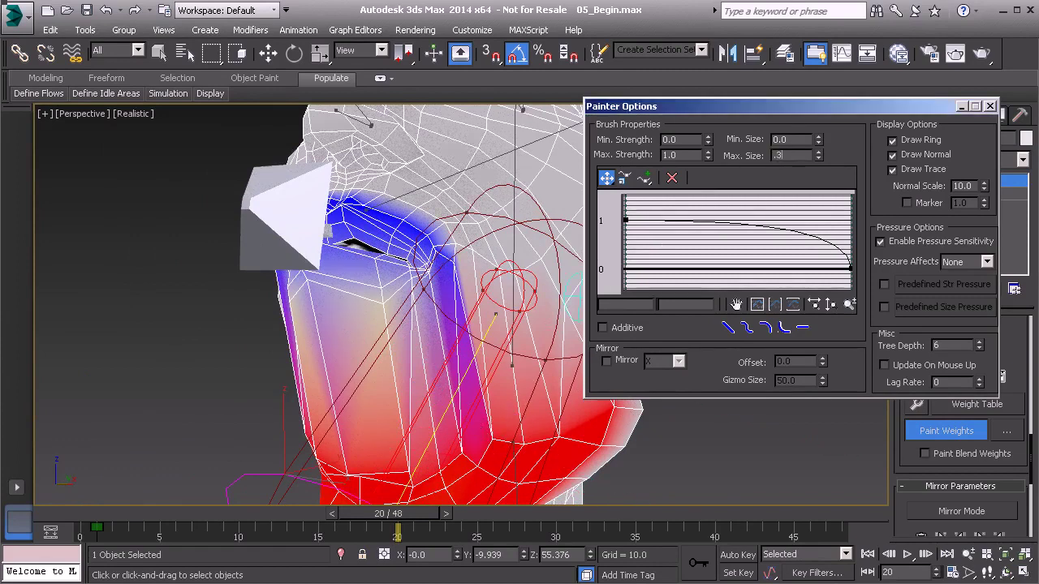
scroll(381, 345, "up", 3)
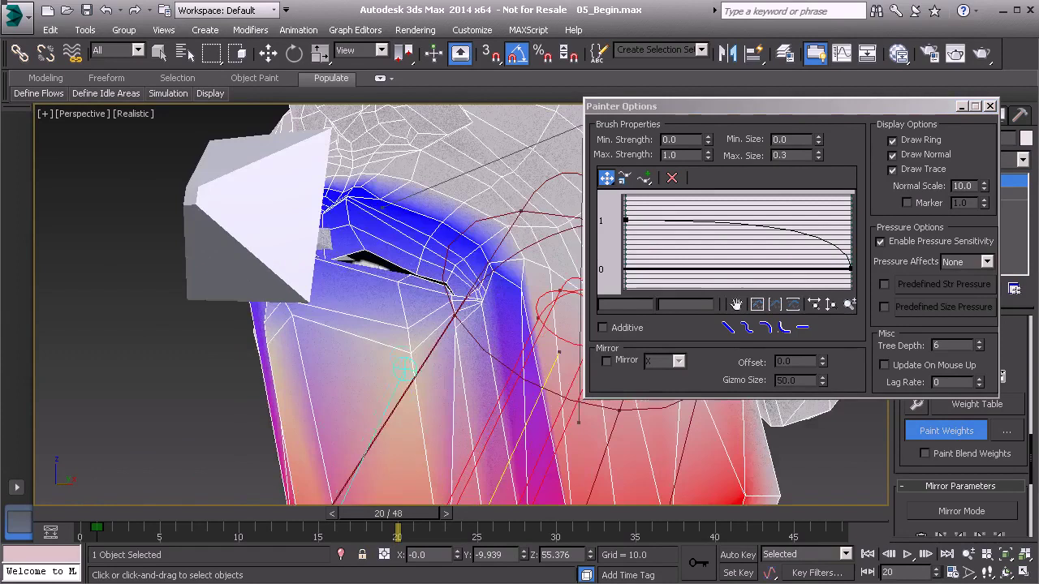
middle_click_drag(426, 366, 463, 348, "alt")
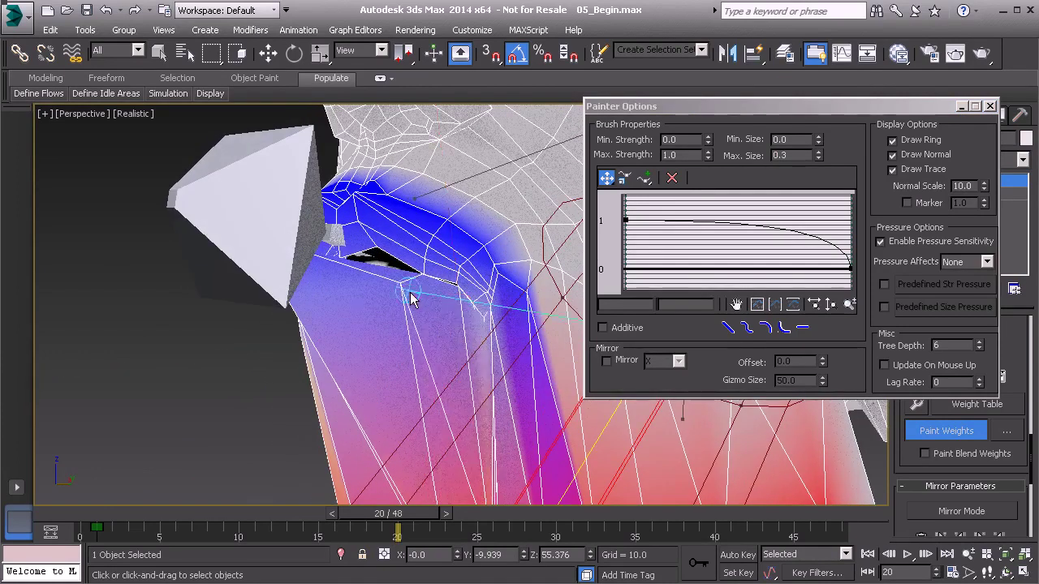
left_click_drag(411, 299, 455, 304)
mouse_move(469, 339)
left_mouse_down()
mouse_move(459, 360)
mouse_move(457, 348)
left_mouse_up()
mouse_move(456, 347)
middle_mouse_down("alt")
mouse_move(457, 327)
mouse_move(520, 325)
mouse_move(366, 232)
mouse_move(359, 213)
mouse_move(383, 218)
mouse_move(325, 239)
middle_mouse_up("alt")
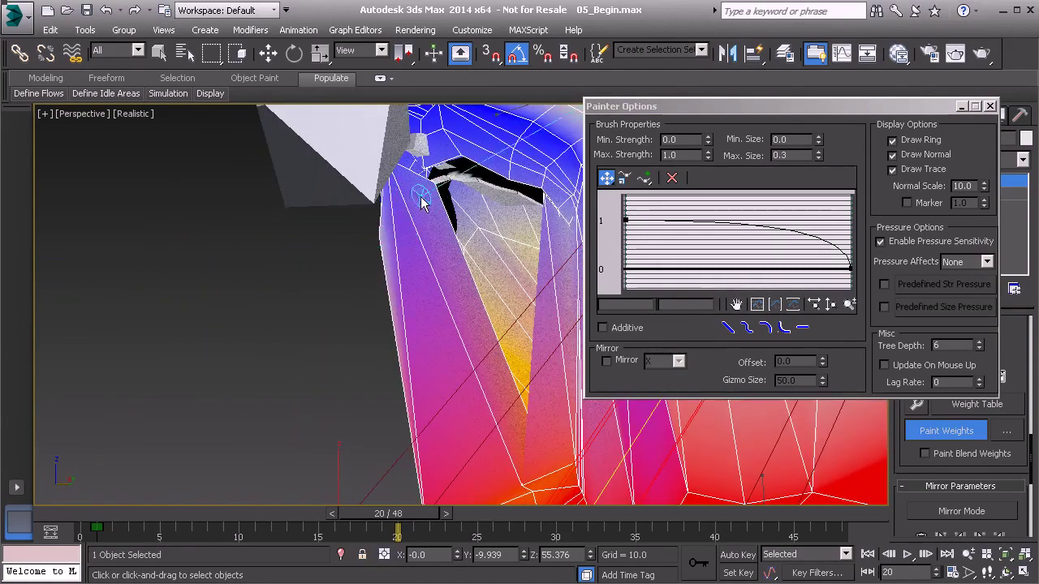
scroll(437, 195, "down", 5)
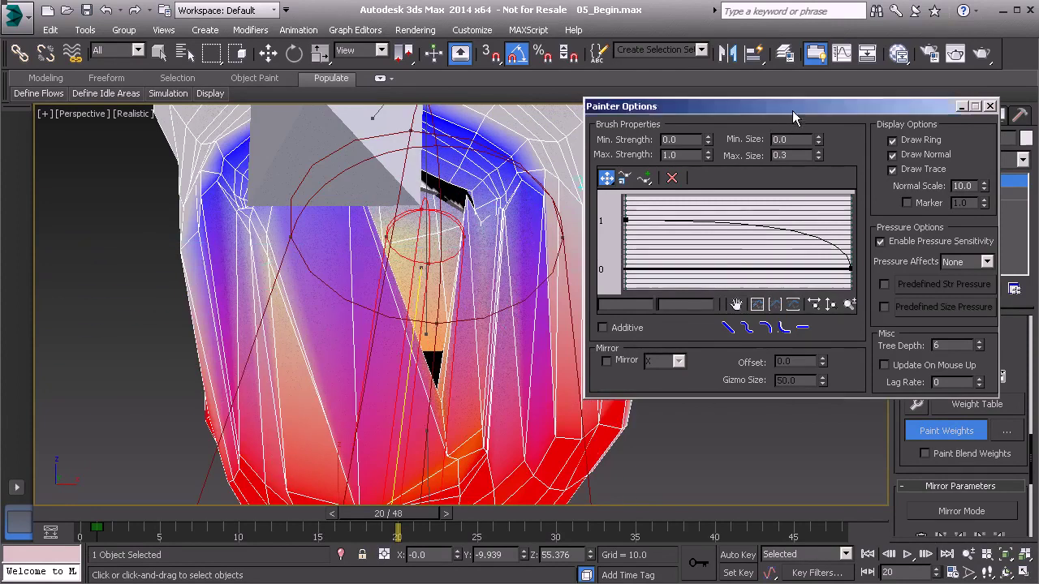
Move the Painter Options window off the command panel, hide all bone objects and return to the head's Skin modifier
left_click_drag(792, 111, 680, 158)
left_click(996, 115)
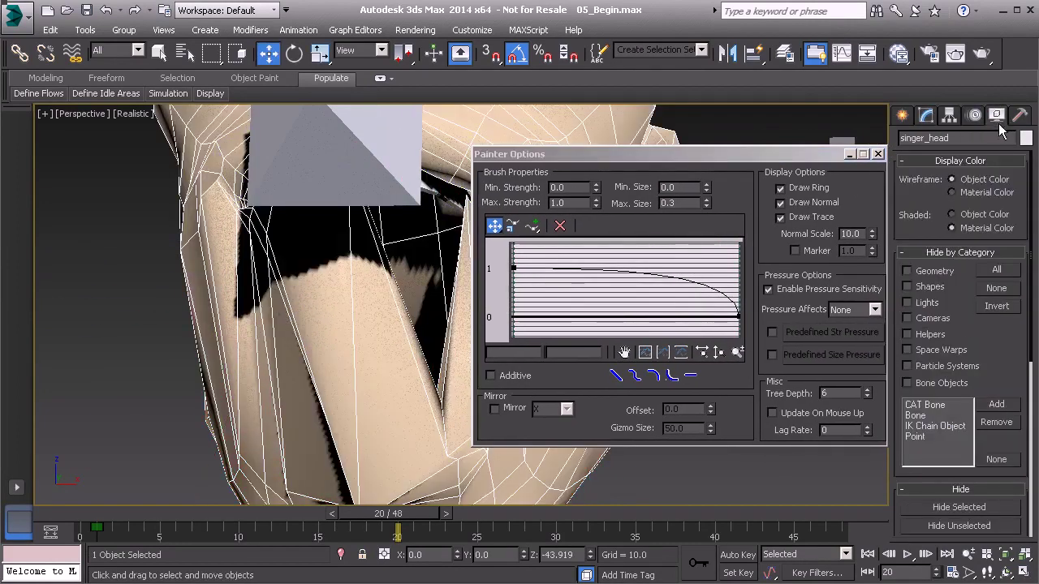
left_click(907, 383)
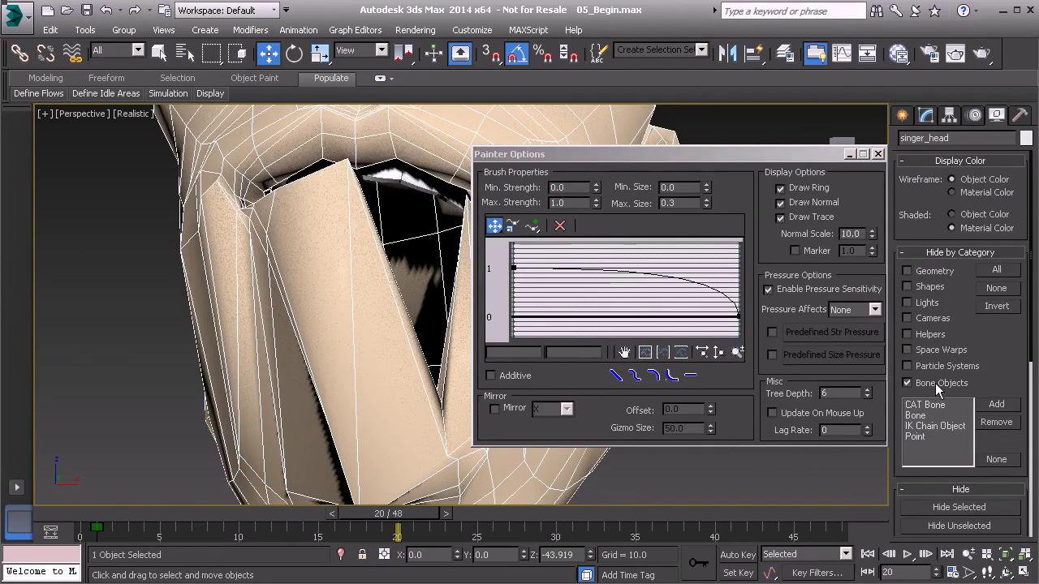
scroll(300, 349, "down", 2)
left_click(926, 115)
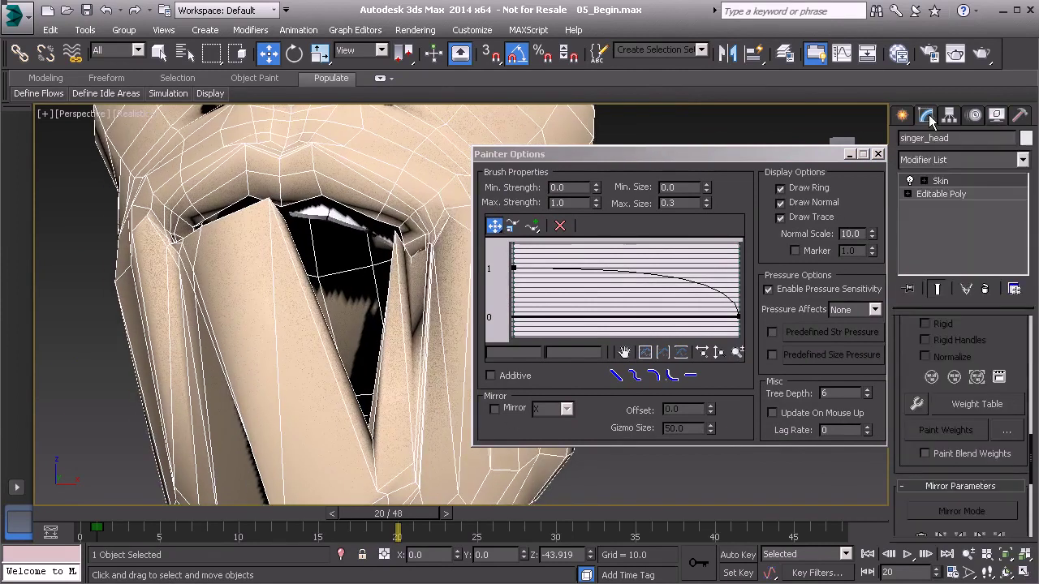
middle_click_drag(336, 210, 328, 216, "alt")
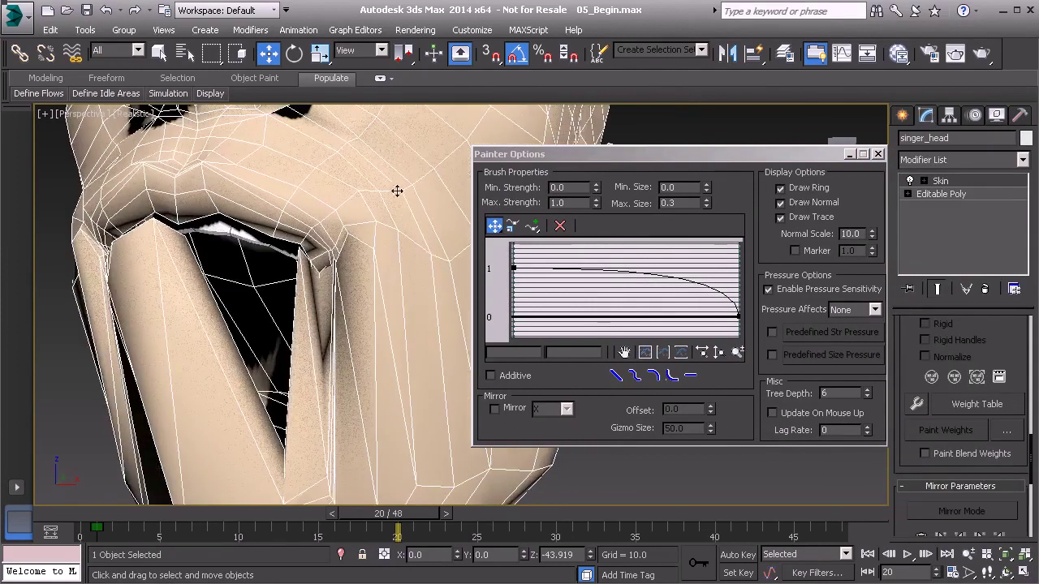
left_click(979, 180)
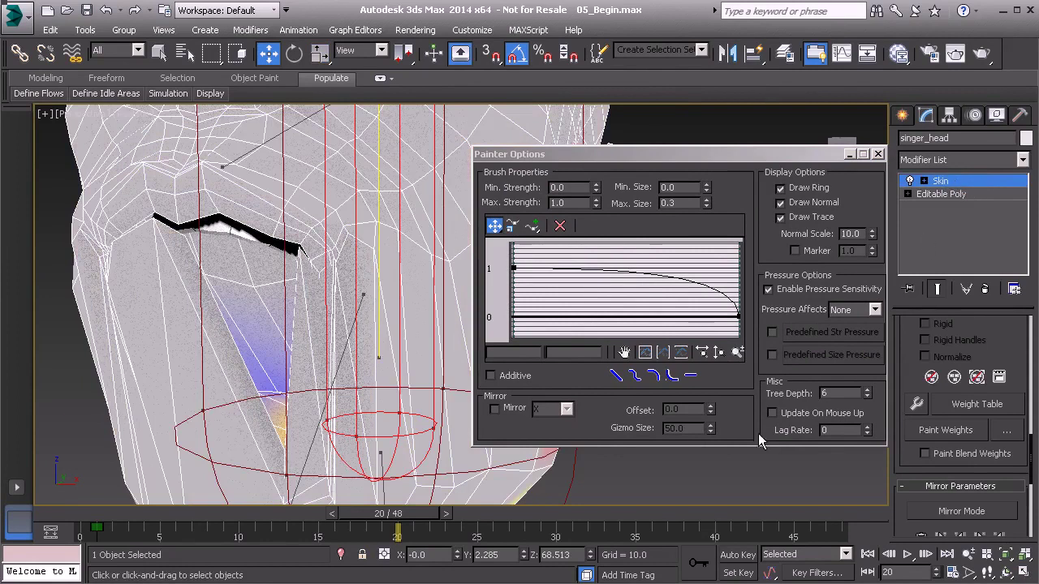
Select the lower jaw bone's envelope and resume painting its weight onto the remaining stuck lower lip vertices
middle_click_drag(333, 370, 241, 358, "alt")
left_click(212, 392)
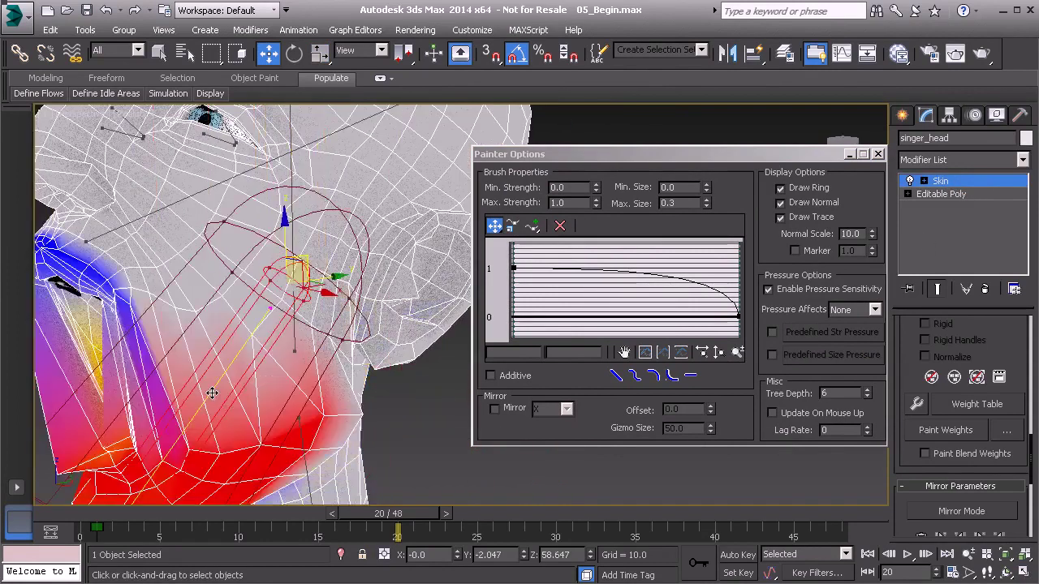
mouse_move(211, 393)
middle_mouse_down()
mouse_move(383, 360)
mouse_move(301, 301)
mouse_move(352, 301)
mouse_move(340, 291)
mouse_move(342, 391)
middle_mouse_up()
left_click(940, 429)
left_click(307, 271)
left_click(316, 271)
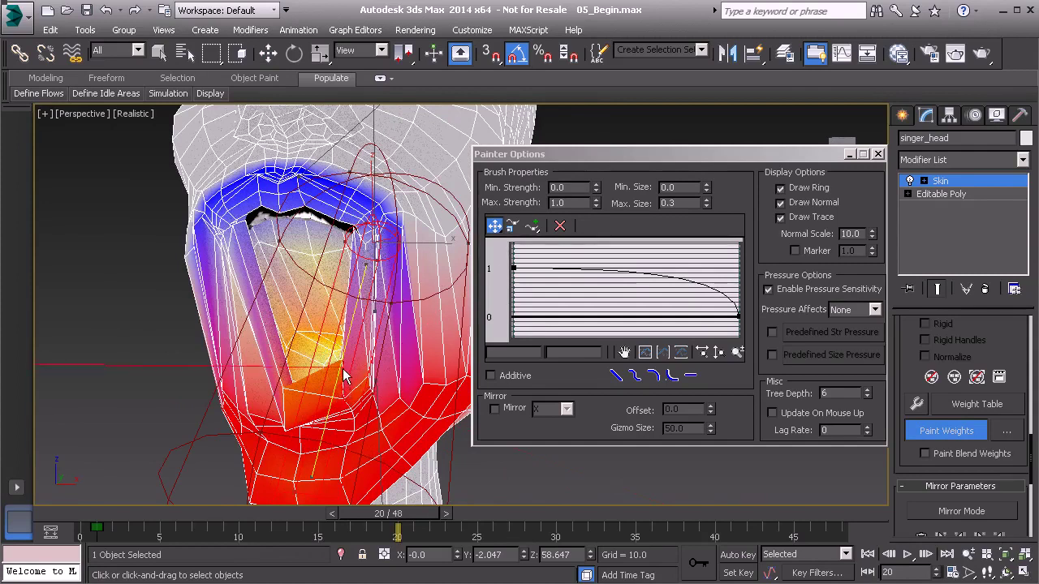
Paint lower jaw weight onto the inner lip vertices near the character's left mouth corner
left_click_drag(343, 375, 367, 381)
scroll(372, 341, "up", 5)
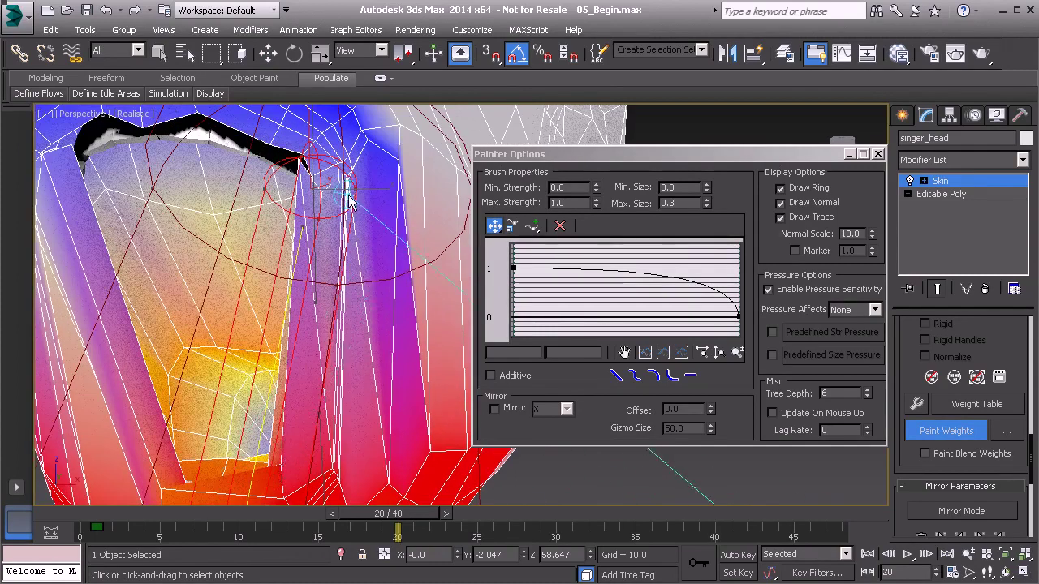
mouse_move(348, 194)
left_mouse_down()
mouse_move(322, 204)
mouse_move(297, 175)
left_mouse_up()
left_click_drag(297, 260, 287, 262)
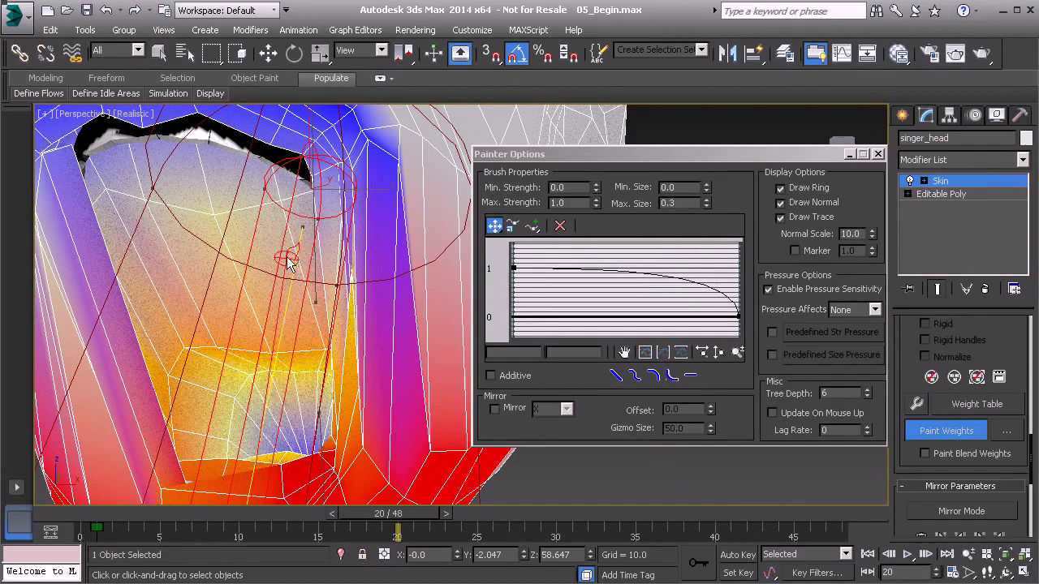
middle_click_drag(320, 350, 324, 364, "alt")
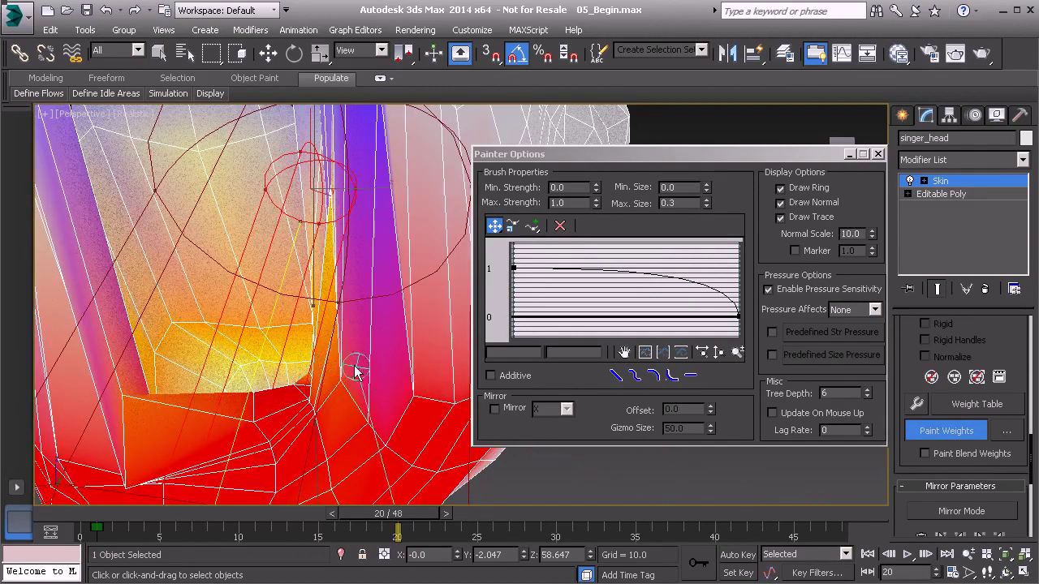
Paint lower jaw weight onto the stretched vertices at the lower end of the left mouth corner's inner fold
mouse_move(316, 311)
middle_mouse_down("alt")
mouse_move(279, 306)
mouse_move(294, 352)
mouse_move(378, 272)
middle_mouse_up("alt")
left_click_drag(366, 405, 369, 427)
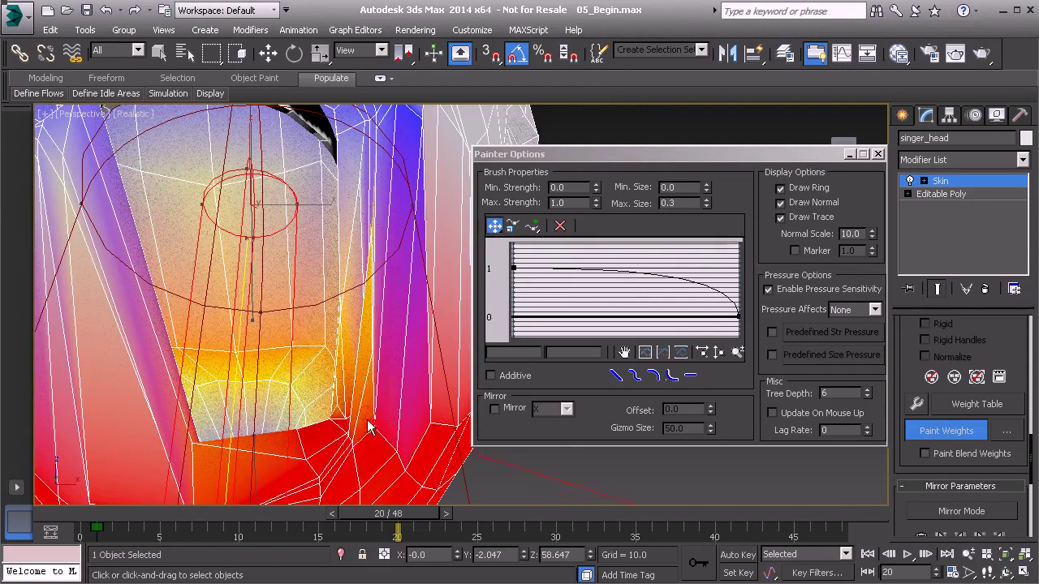
left_click_drag(366, 380, 364, 384)
mouse_move(341, 434)
middle_mouse_down("alt")
mouse_move(352, 417)
mouse_move(325, 398)
mouse_move(307, 412)
mouse_move(364, 414)
middle_mouse_up("alt")
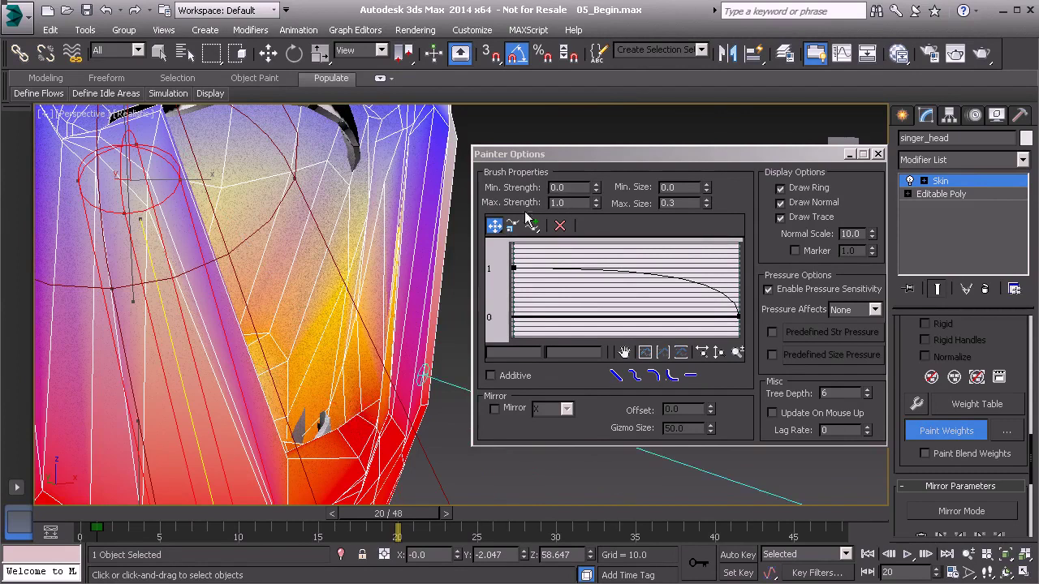
mouse_move(380, 362)
middle_mouse_down("alt")
mouse_move(310, 356)
mouse_move(301, 330)
middle_mouse_up("alt")
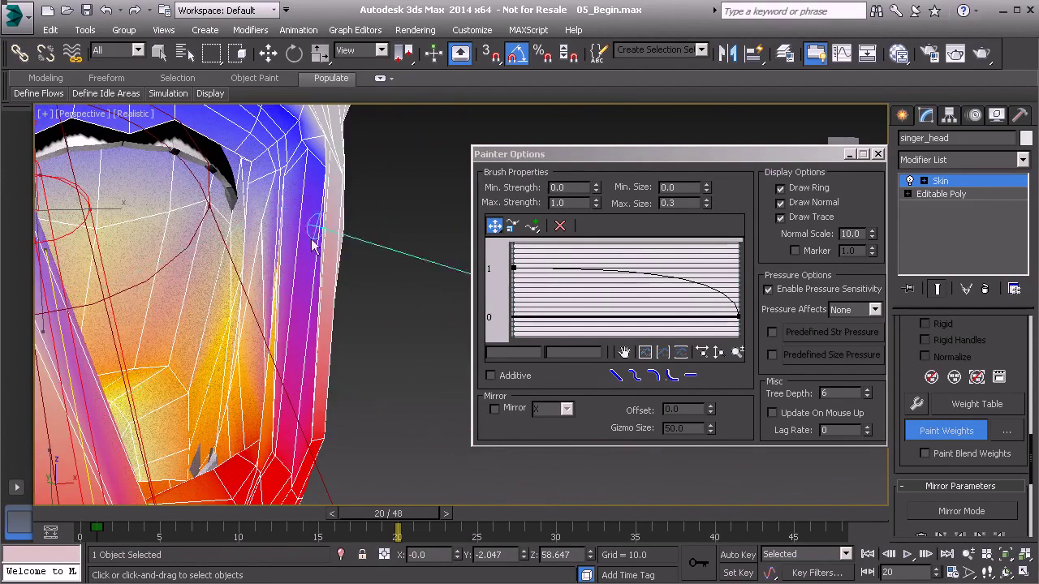
mouse_move(319, 283)
middle_mouse_down("alt")
mouse_move(221, 314)
mouse_move(311, 300)
mouse_move(311, 195)
mouse_move(329, 201)
middle_mouse_up("alt")
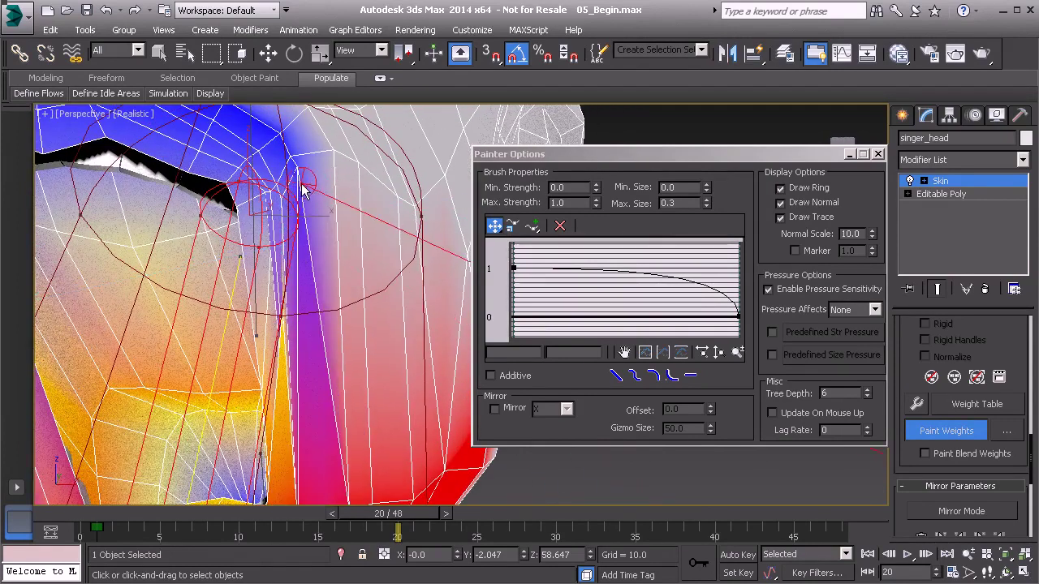
Paint lower jaw weight along the skin fold running from the left mouth corner down to the jaw
left_click_drag(302, 184, 293, 241)
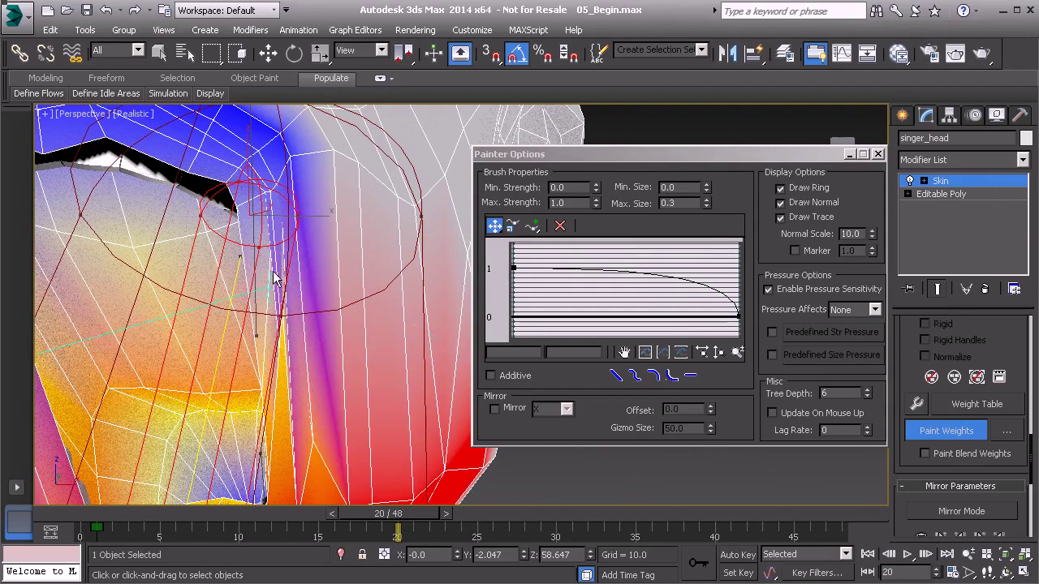
left_click_drag(287, 281, 269, 268)
mouse_move(299, 304)
left_mouse_down()
mouse_move(284, 307)
mouse_move(325, 385)
mouse_move(327, 439)
left_mouse_up()
middle_click_drag(328, 438, 332, 355)
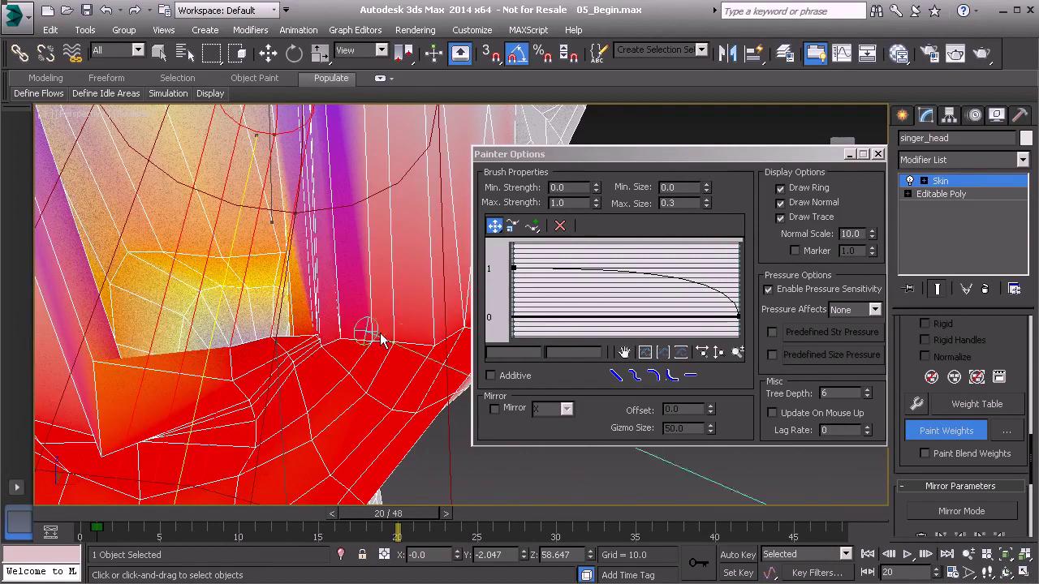
scroll(379, 332, "down", 3)
middle_click_drag(352, 332, 183, 272, "alt")
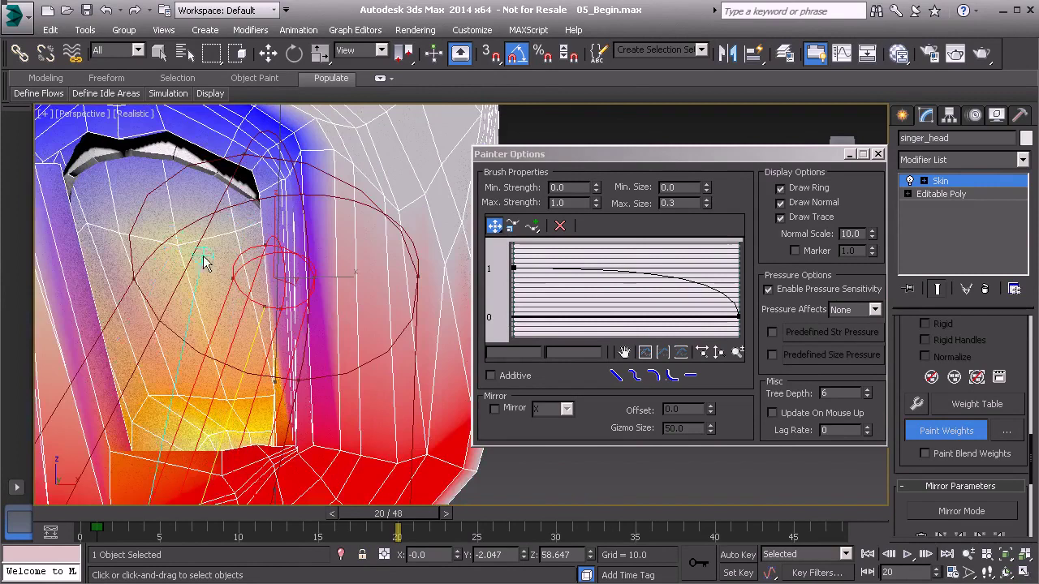
middle_click_drag(203, 256, 250, 248, "alt")
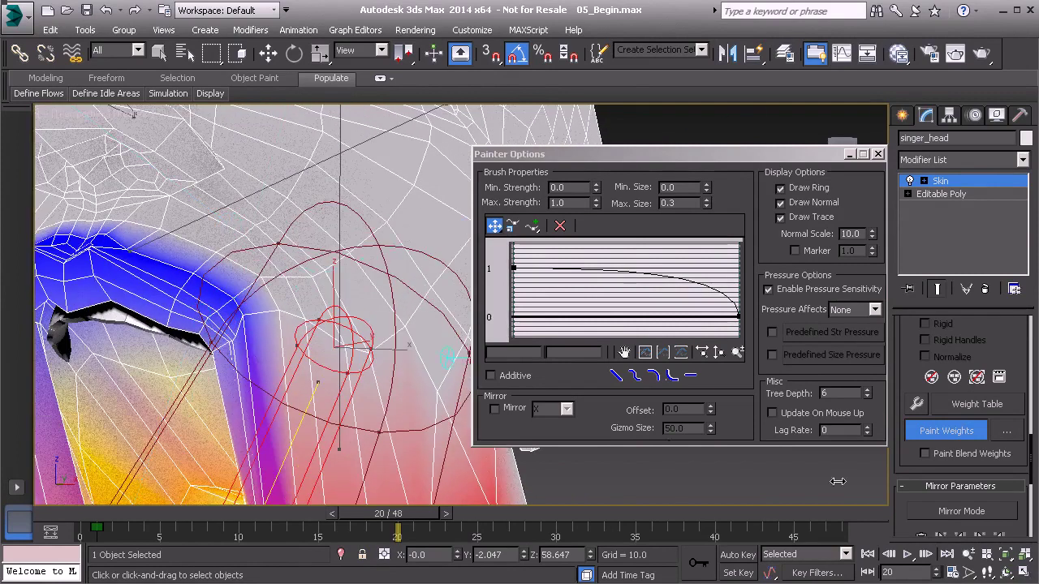
Select the upper jaw bone's envelope and paint its weight onto the left inner wall of the mouth
left_click(947, 431)
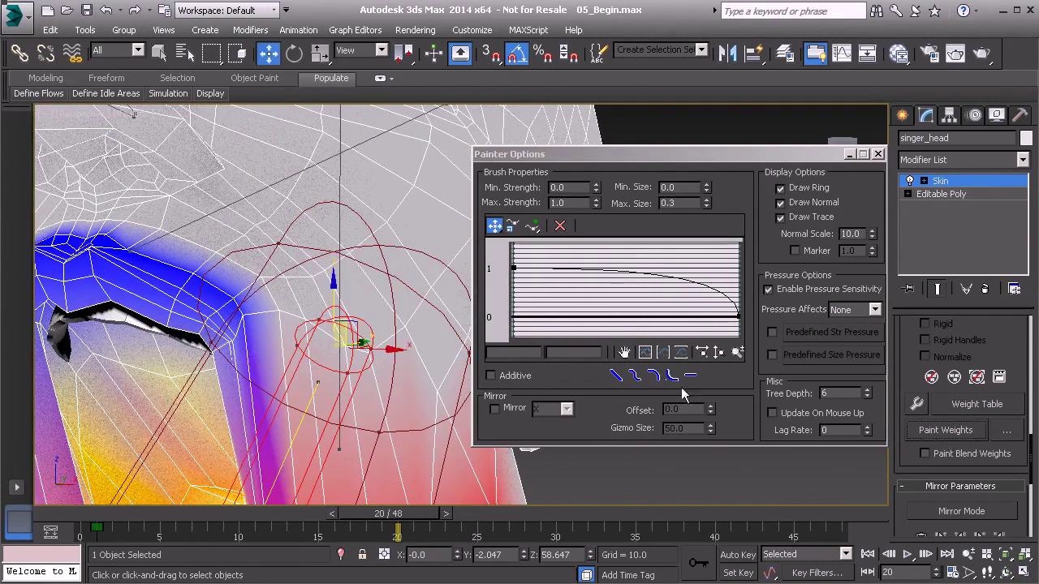
left_click(232, 203)
middle_click_drag(231, 280, 253, 283, "alt")
left_click(946, 430)
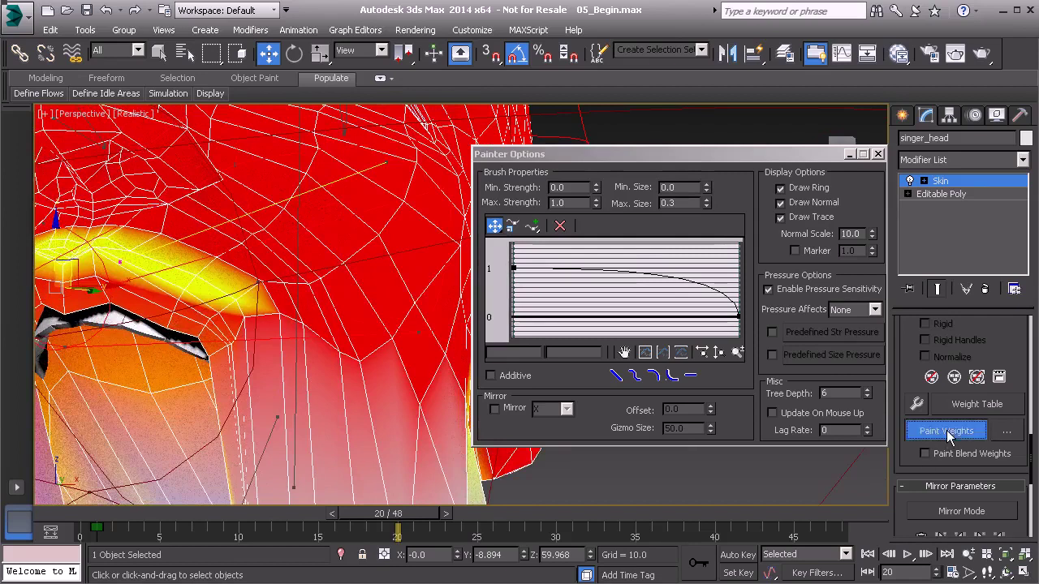
mouse_move(301, 366)
middle_mouse_down("alt")
mouse_move(267, 318)
mouse_move(322, 306)
mouse_move(302, 357)
mouse_move(318, 367)
mouse_move(239, 352)
mouse_move(305, 369)
middle_mouse_up("alt")
scroll(305, 369, "up", 6)
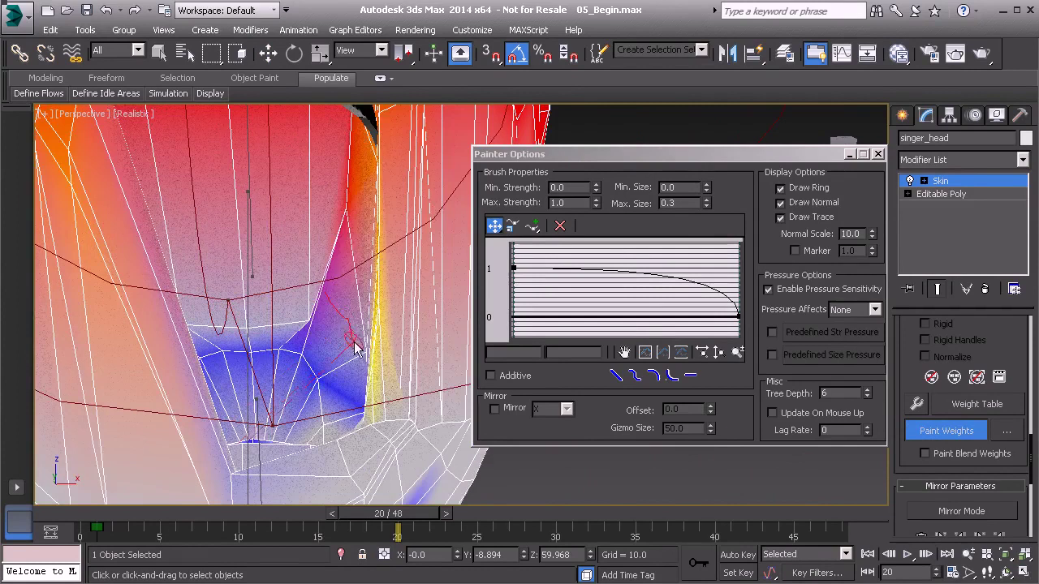
left_click_drag(355, 348, 353, 341)
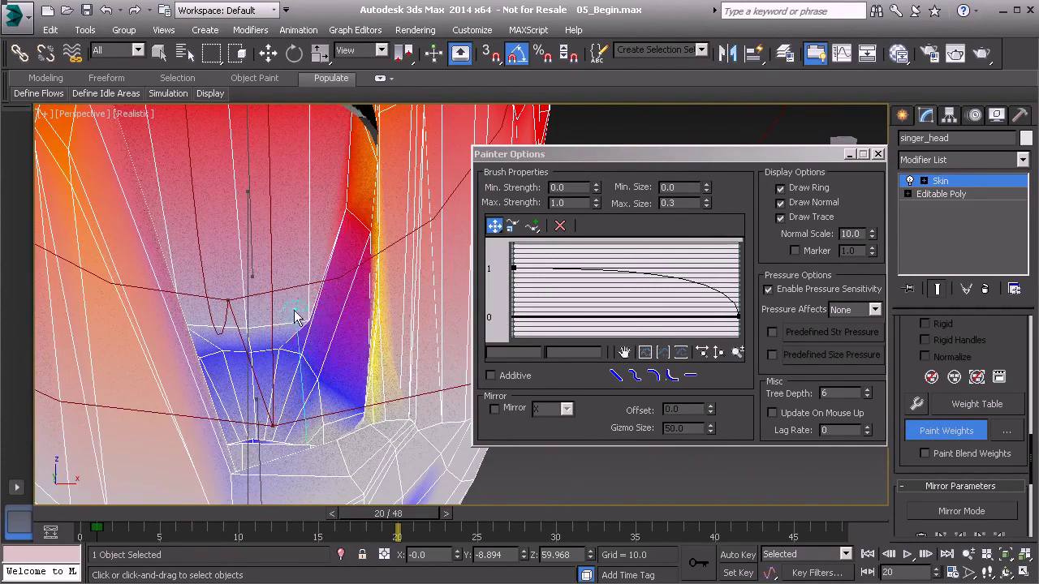
Paint upper jaw weight across the roof and upper back of the mouth interior
mouse_move(316, 326)
middle_mouse_down("alt")
mouse_move(308, 284)
mouse_move(278, 281)
mouse_move(331, 315)
middle_mouse_up("alt")
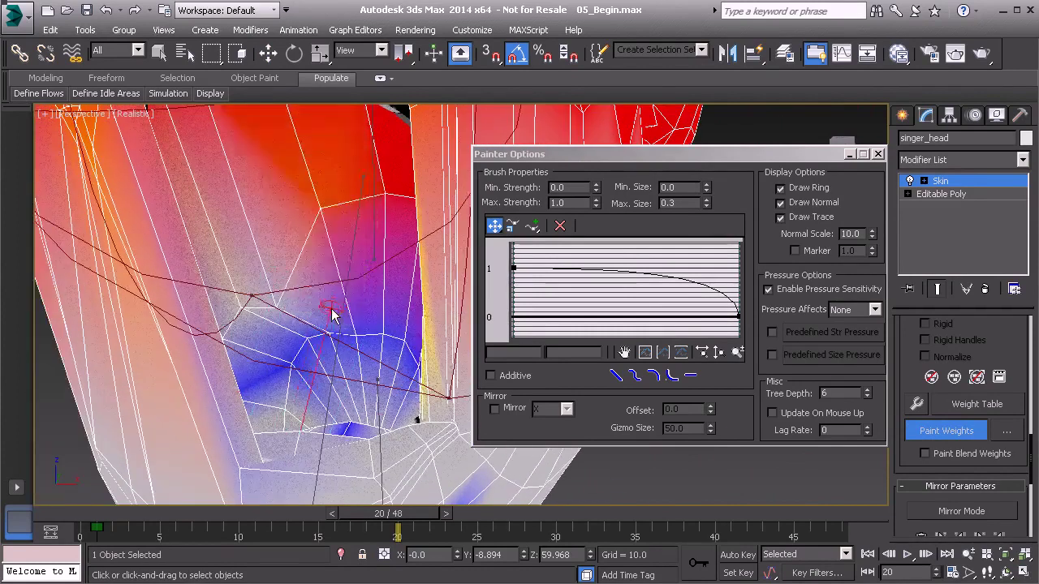
left_click_drag(328, 198, 378, 192)
left_click(271, 301)
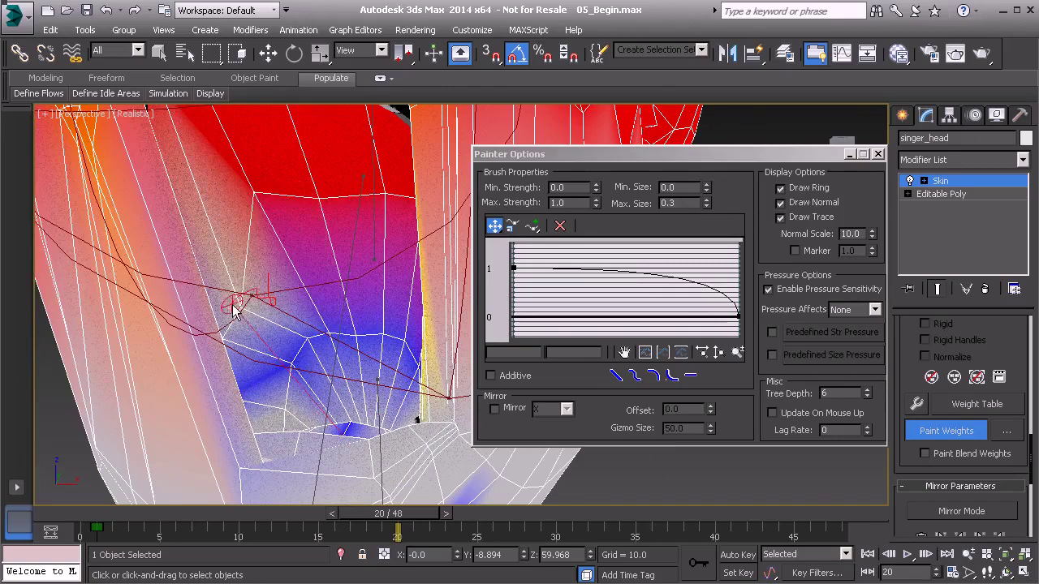
left_click(245, 298)
mouse_move(255, 200)
middle_mouse_down("alt")
mouse_move(301, 238)
mouse_move(283, 320)
middle_mouse_up("alt")
left_click_drag(284, 326, 293, 408)
middle_click_drag(284, 315, 217, 329, "alt")
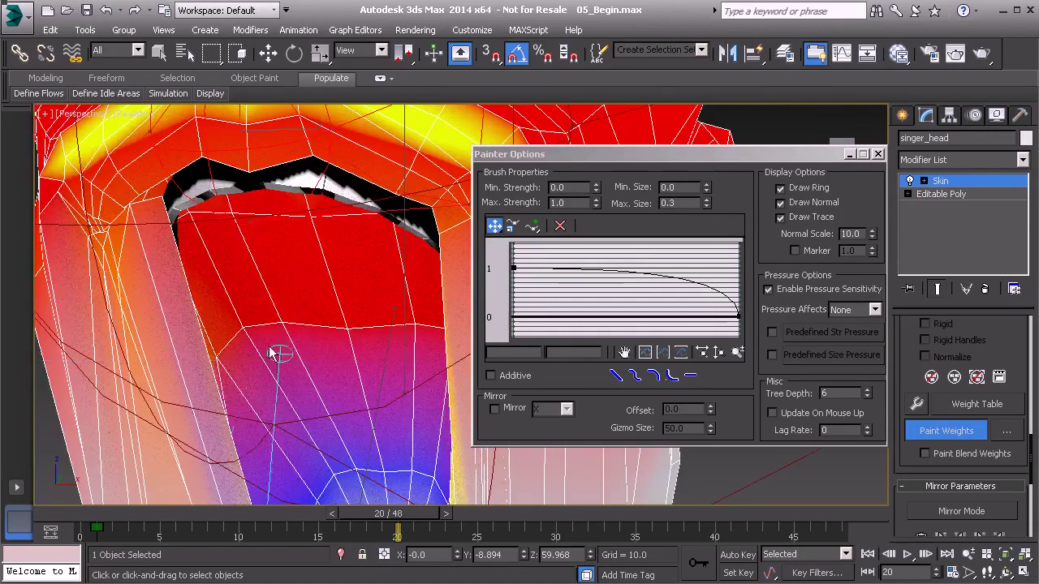
Examine the upper jaw weights across the roof and back of the mouth interior from several angles
middle_click_drag(271, 353, 203, 347, "alt")
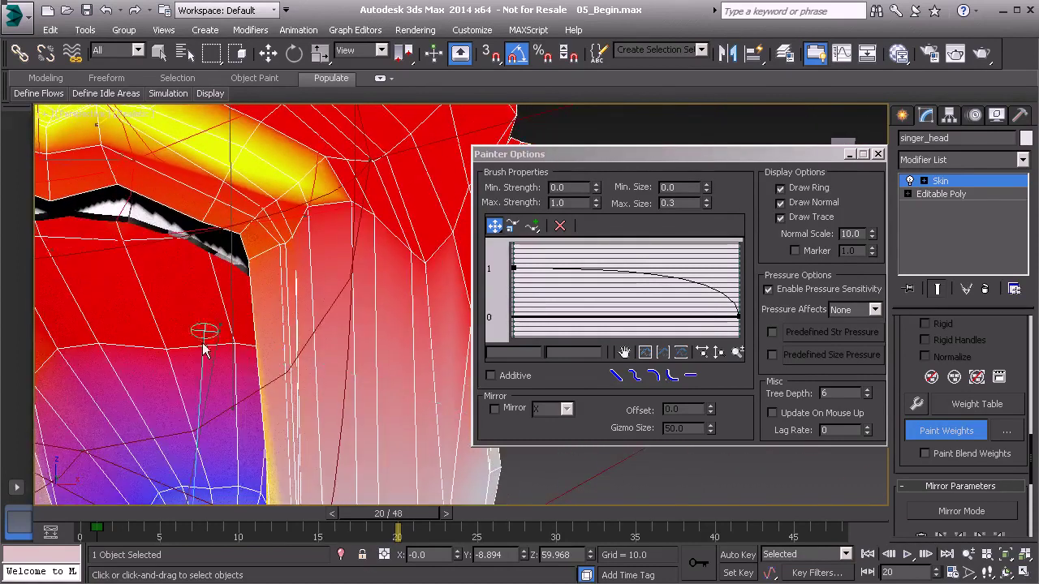
middle_click_drag(167, 383, 303, 337, "alt")
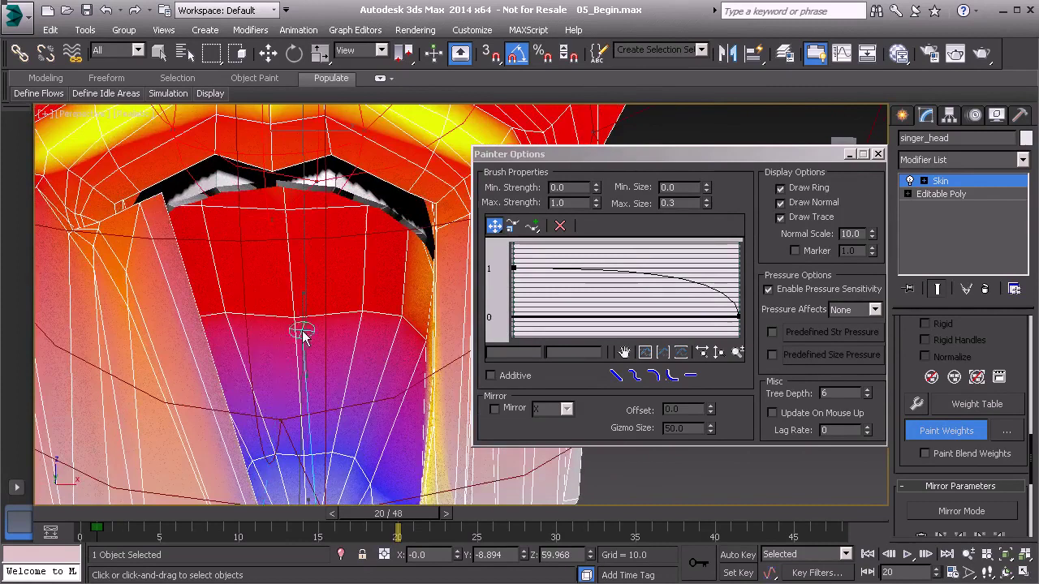
middle_click_drag(325, 375, 369, 355, "alt")
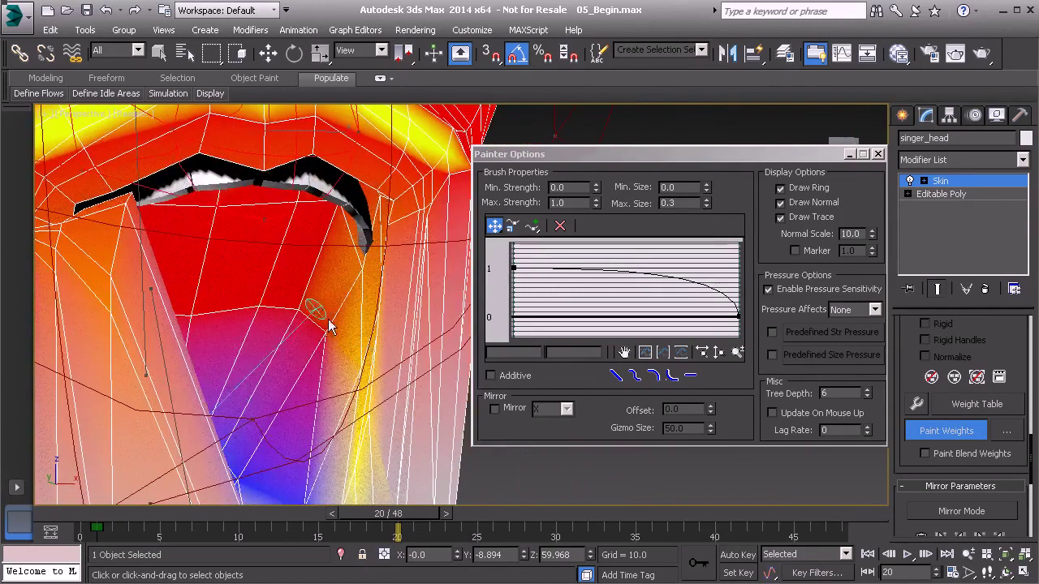
mouse_move(329, 326)
middle_mouse_down("alt")
mouse_move(323, 340)
mouse_move(337, 341)
middle_mouse_up("alt")
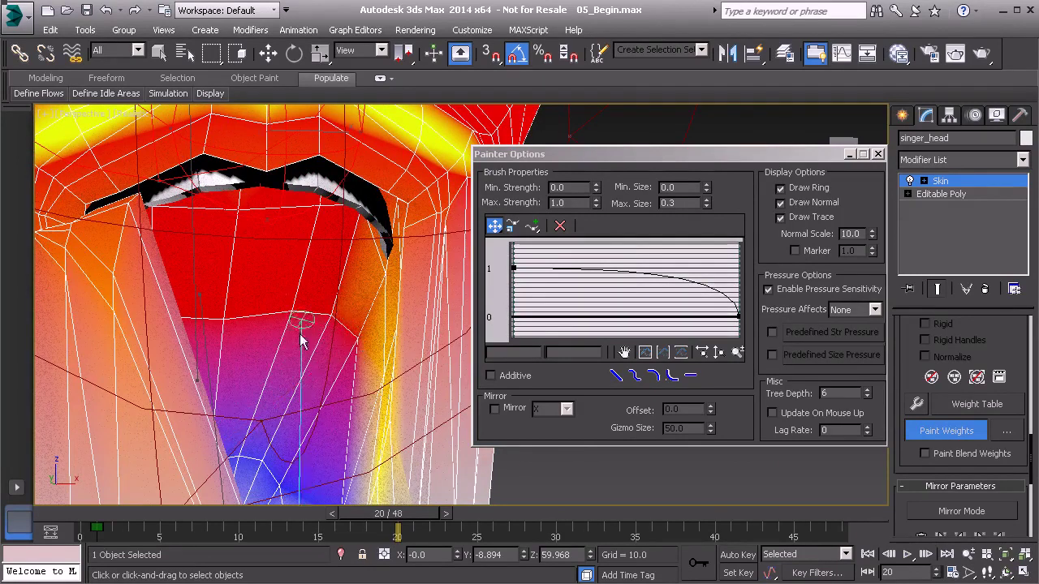
middle_click_drag(300, 341, 278, 375, "alt")
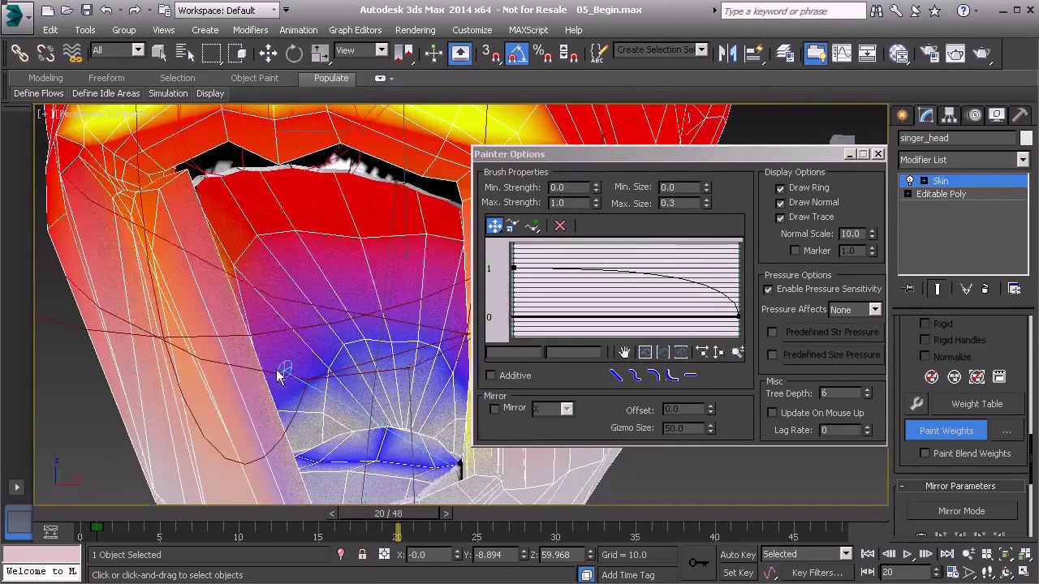
middle_click_drag(371, 365, 382, 411, "alt")
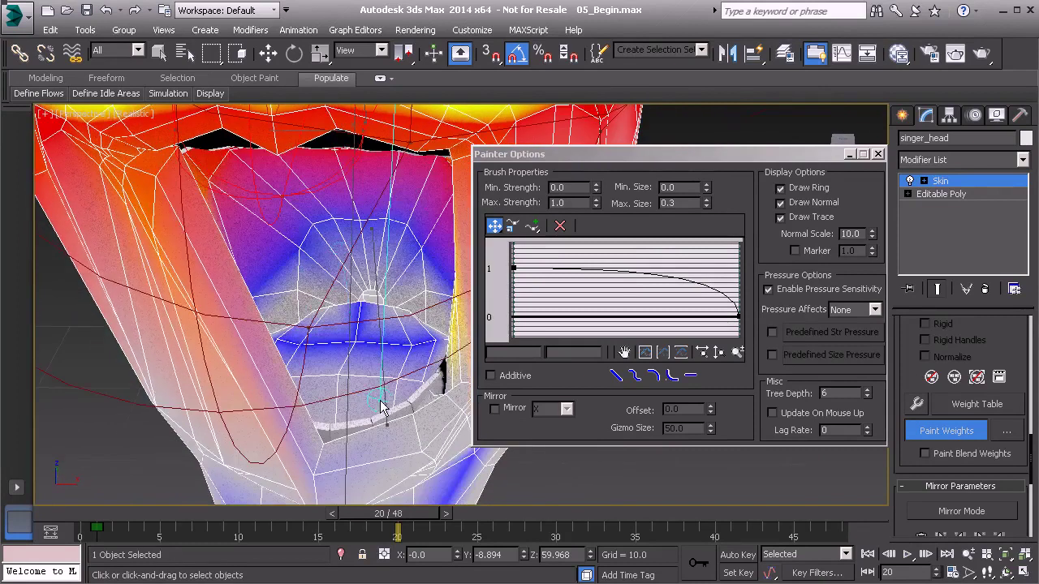
Select the lower jaw bone's envelope and paint its weight across the tongue and the floor of the mouth
left_click(933, 434)
middle_click_drag(347, 359, 365, 389, "alt")
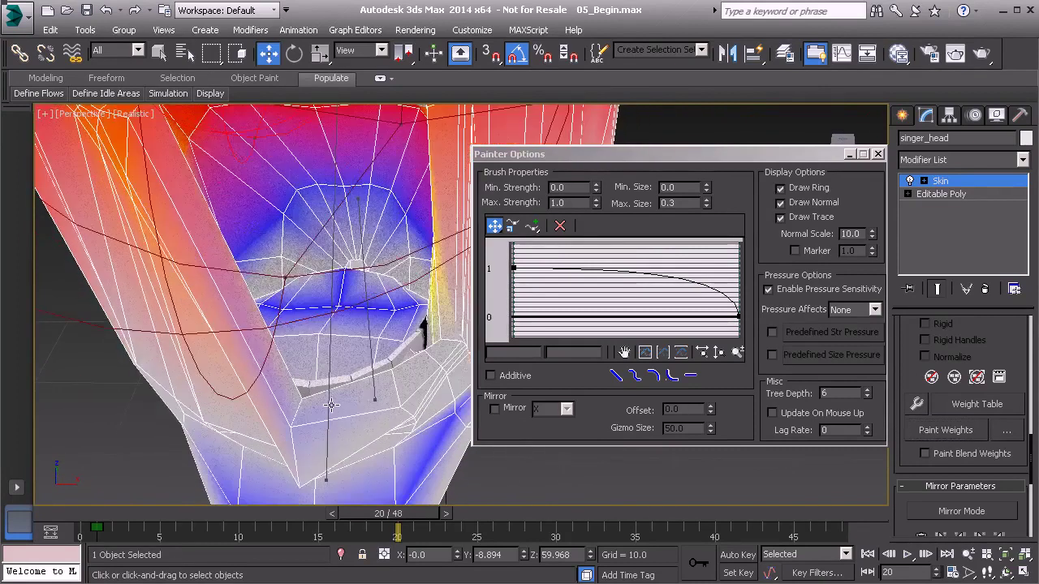
left_click(331, 405)
left_click(941, 438)
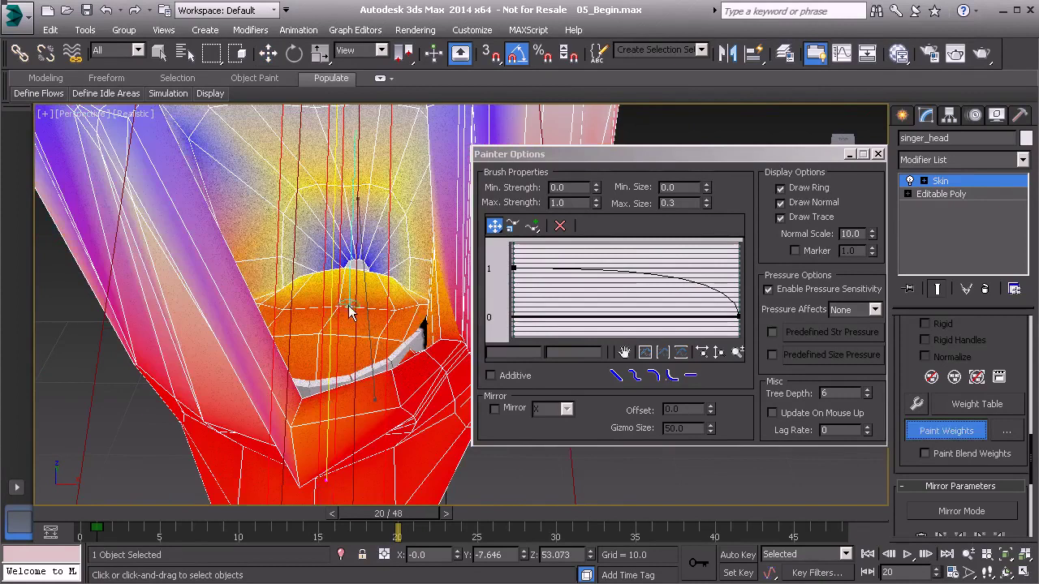
mouse_move(350, 311)
left_mouse_down()
mouse_move(320, 325)
mouse_move(341, 352)
left_mouse_up()
mouse_move(312, 323)
middle_mouse_down("alt")
mouse_move(314, 381)
mouse_move(223, 367)
middle_mouse_up("alt")
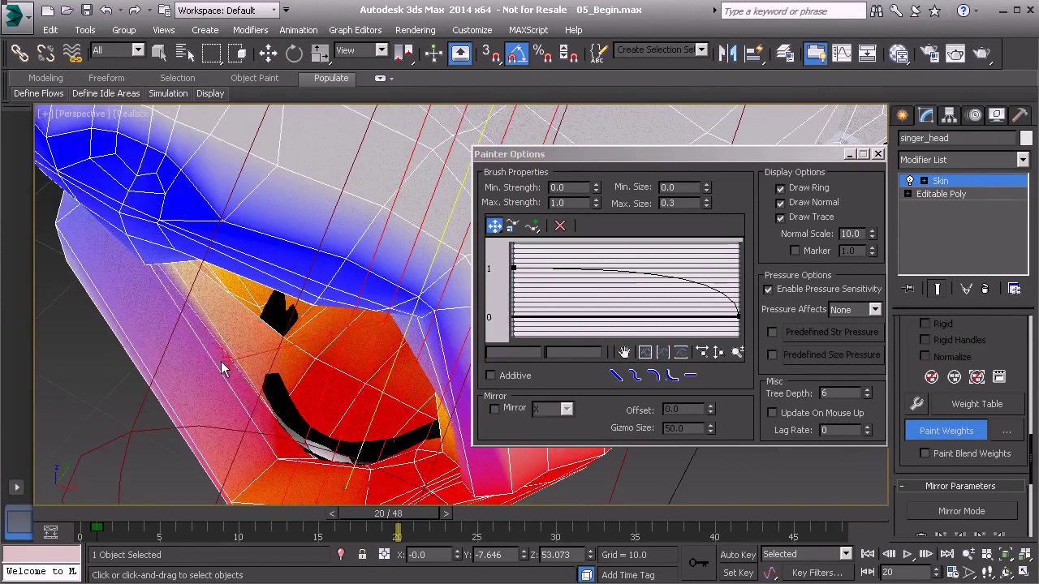
middle_click_drag(289, 409, 348, 297, "alt")
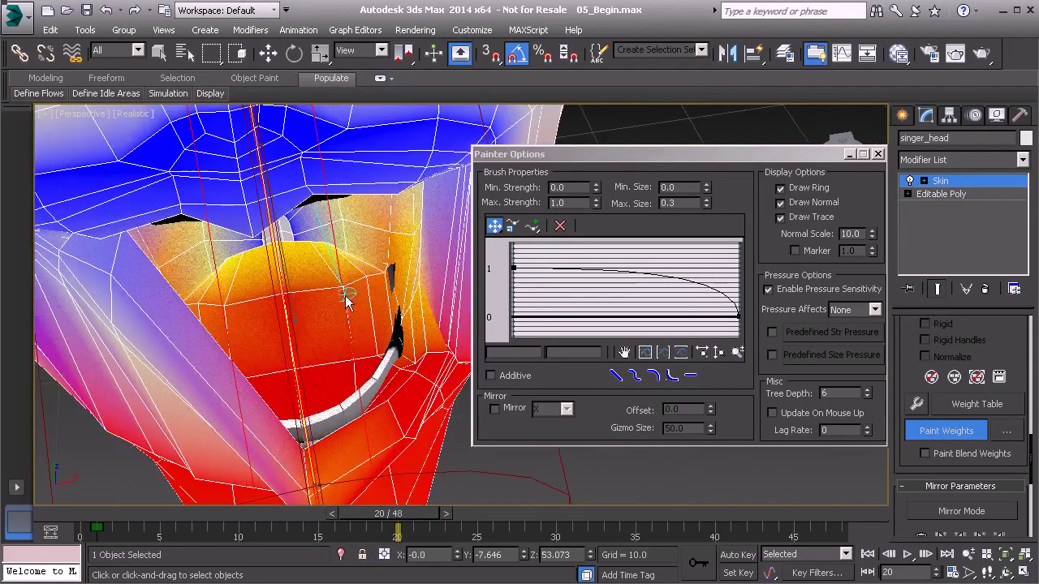
middle_click_drag(224, 308, 353, 379, "alt")
mouse_move(305, 305)
middle_mouse_down("alt")
mouse_move(295, 299)
mouse_move(287, 339)
mouse_move(255, 357)
mouse_move(320, 392)
middle_mouse_up("alt")
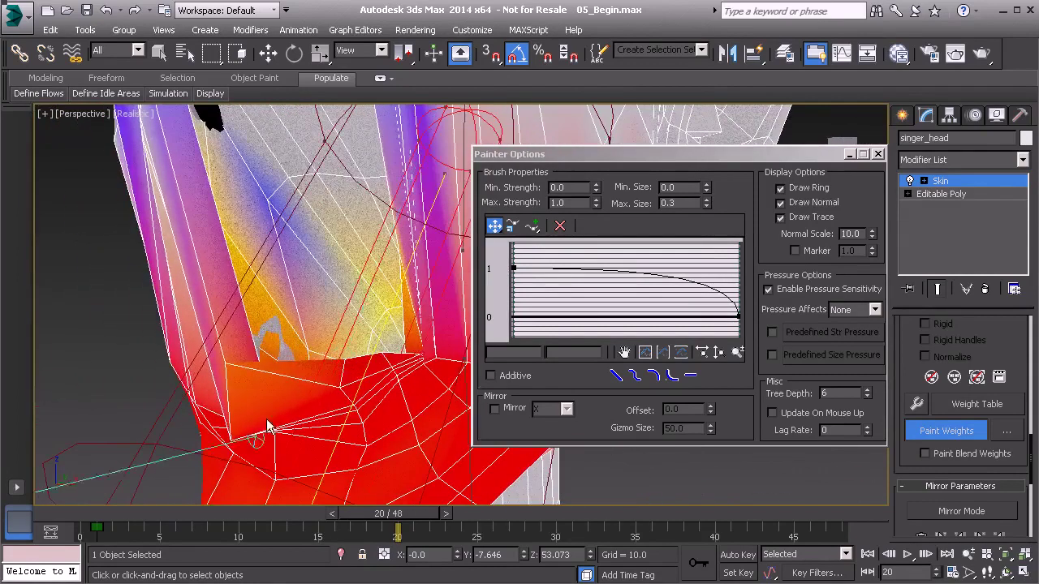
Return to frame 0 and, in Mirror Mode, paste the blue vertices' skin weights onto the green ones across the X plane
left_click_drag(239, 516, 69, 527)
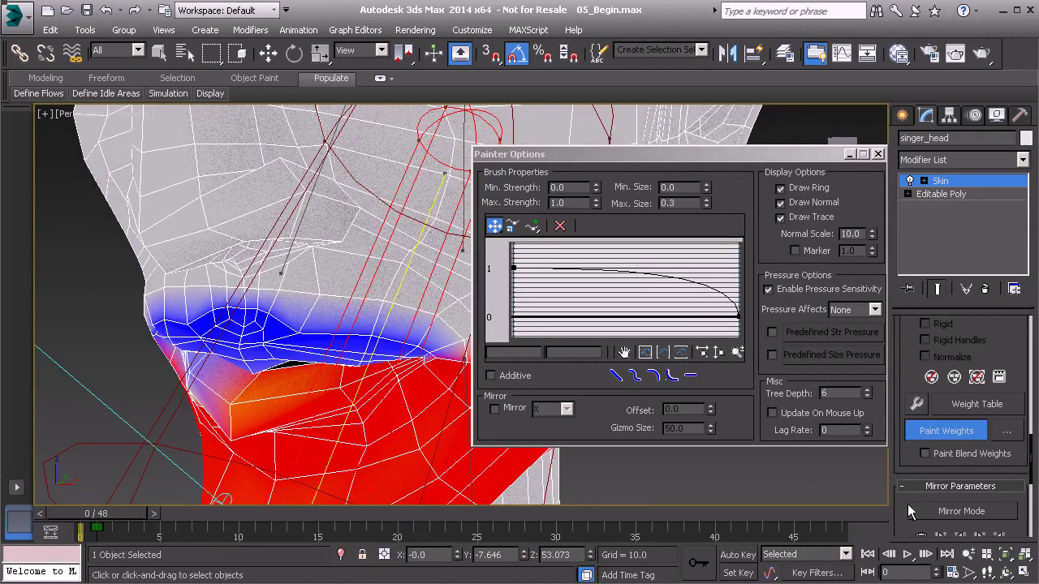
left_click(963, 511)
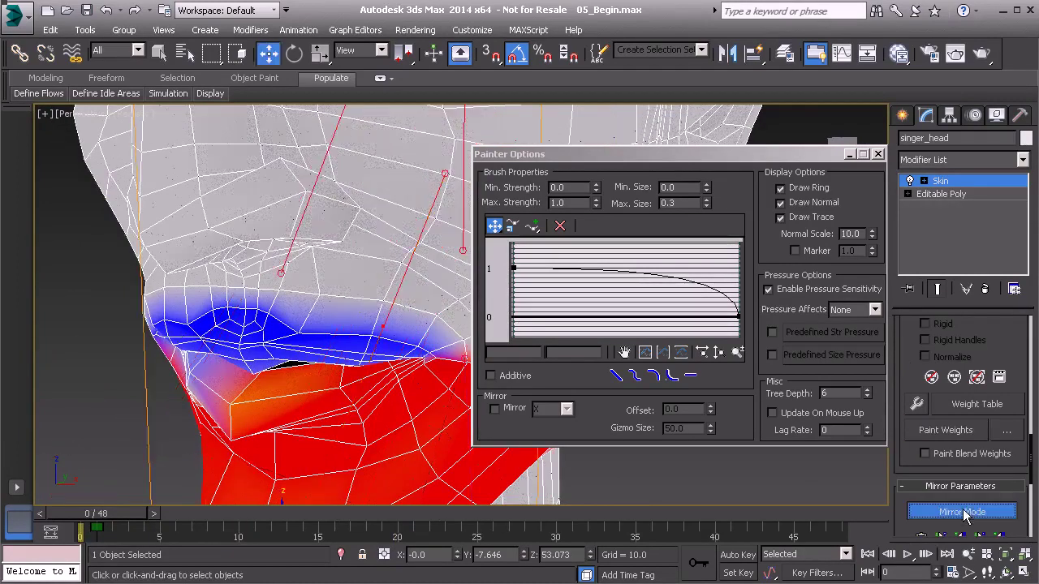
scroll(259, 385, "down", 5)
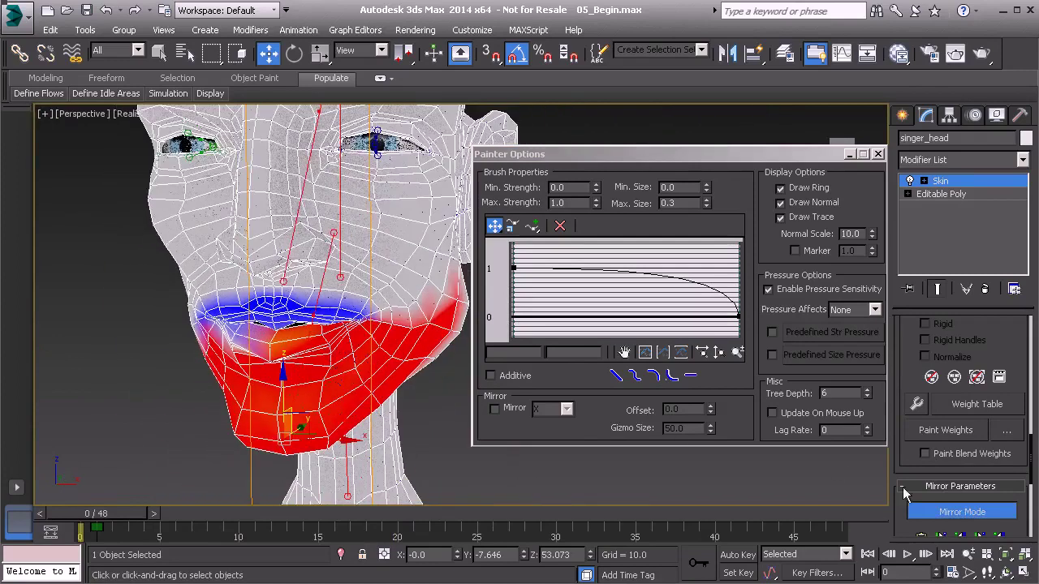
scroll(901, 505, "down", 3)
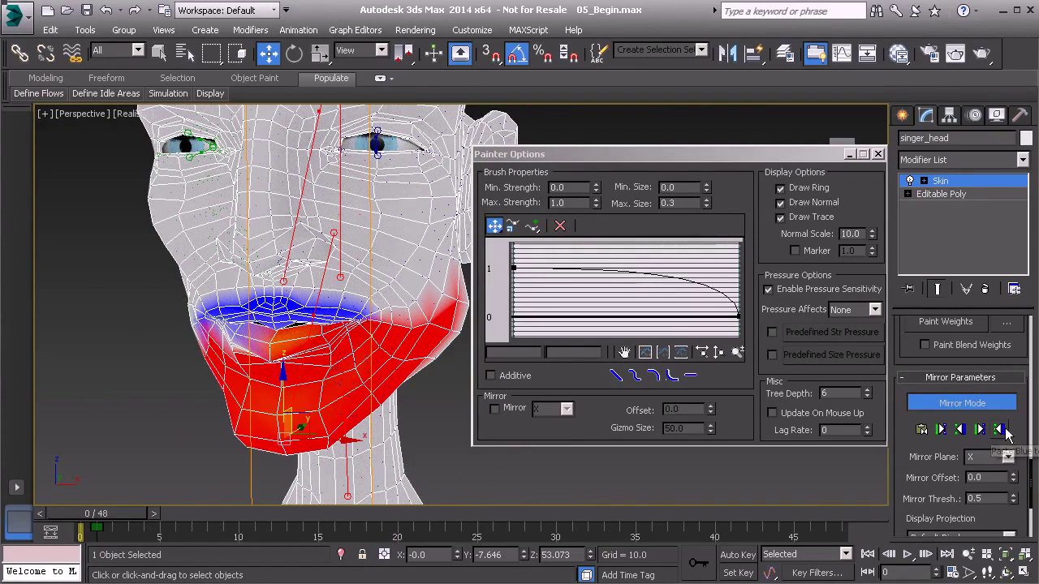
left_click(1003, 430)
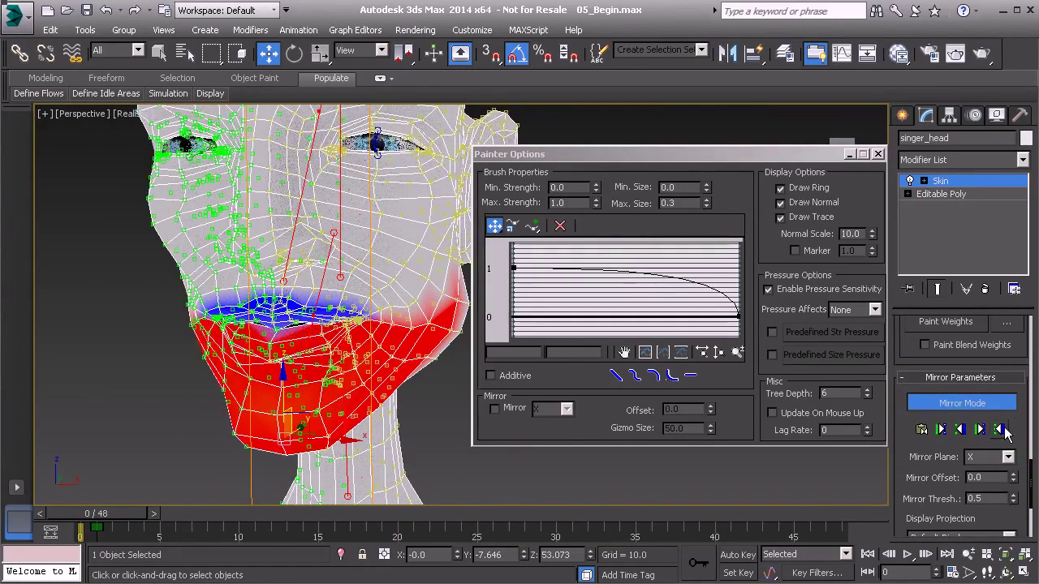
left_click(156, 411)
Open the jaw at frame 25, leave Mirror Mode and paint lower jaw weight onto the stretched vertices at the lower lip's centre
middle_click_drag(286, 297, 272, 384)
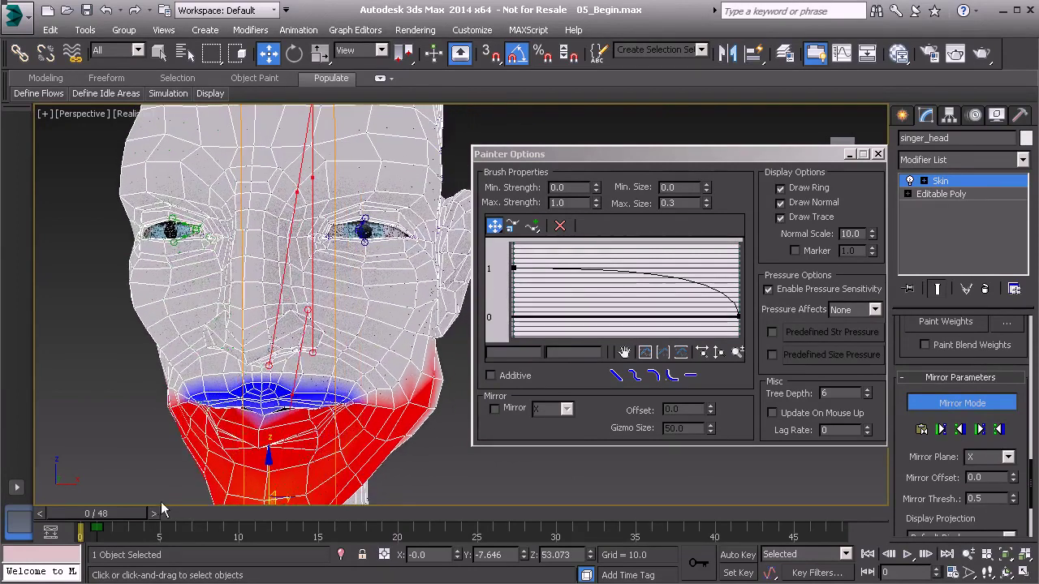
left_click_drag(97, 513, 475, 551)
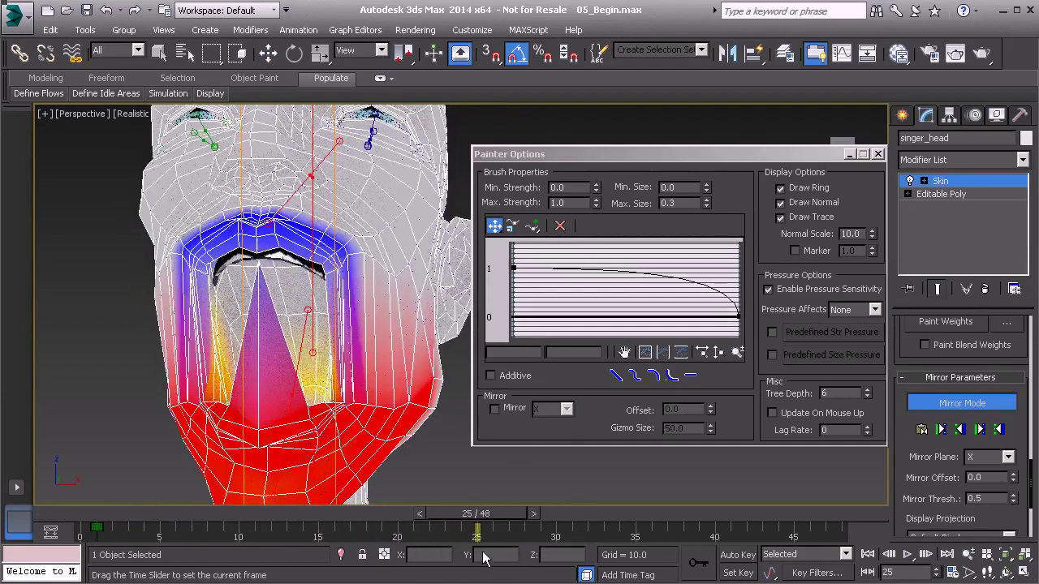
key("w")
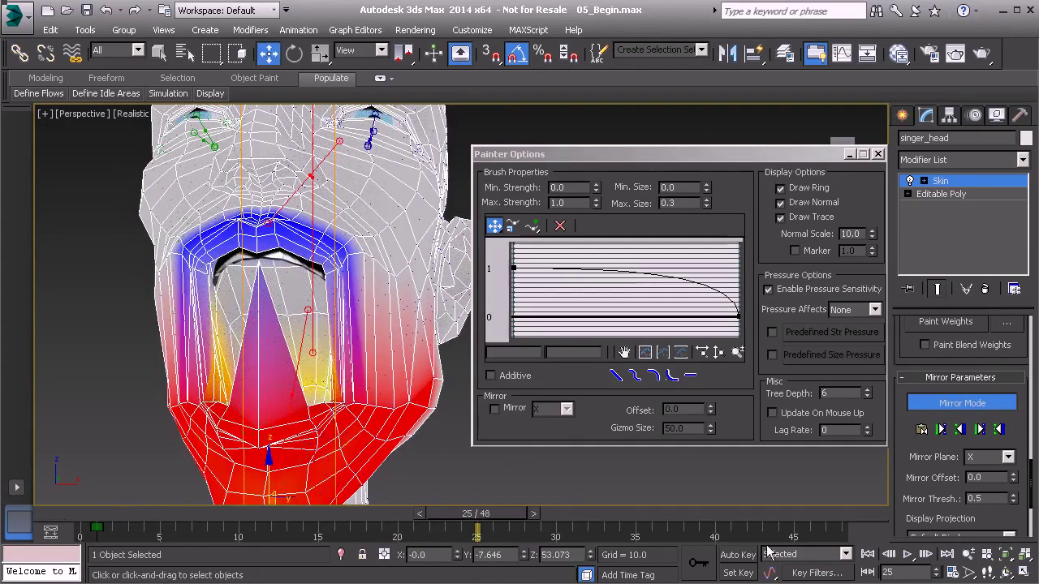
left_click(965, 409)
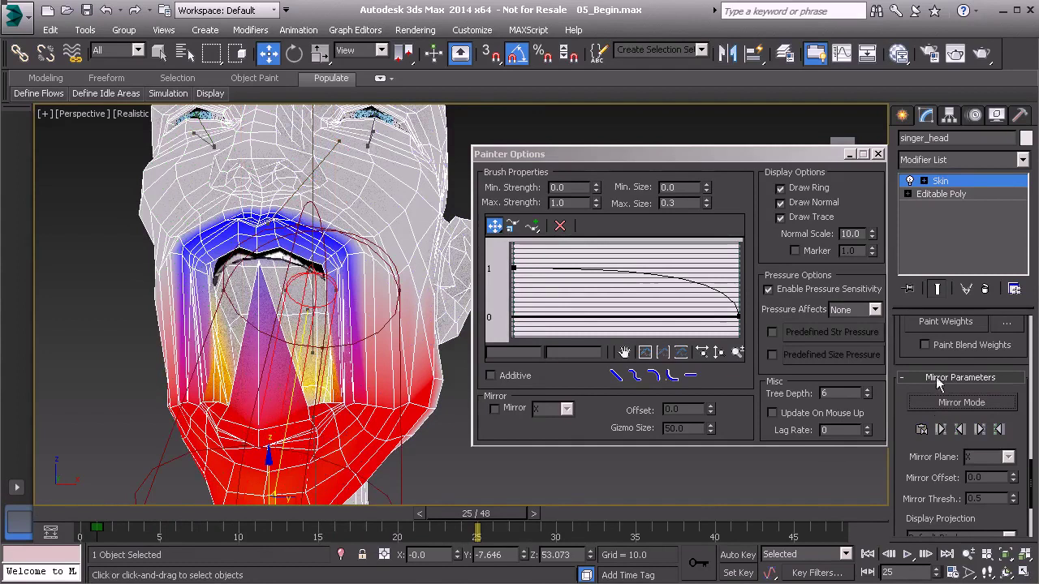
left_click(942, 319)
middle_click_drag(237, 345, 268, 341, "alt")
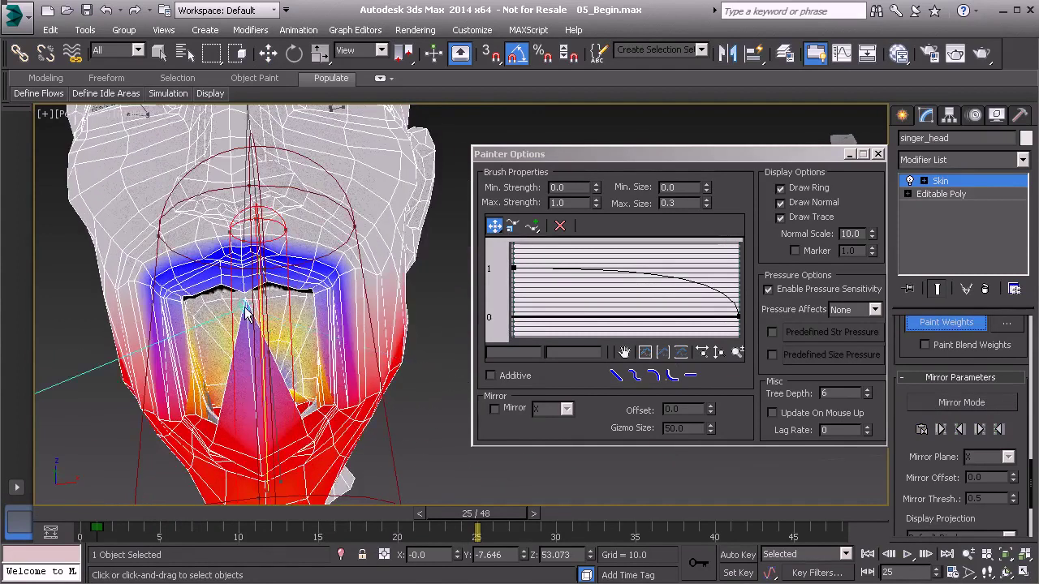
key("ctrl+z")
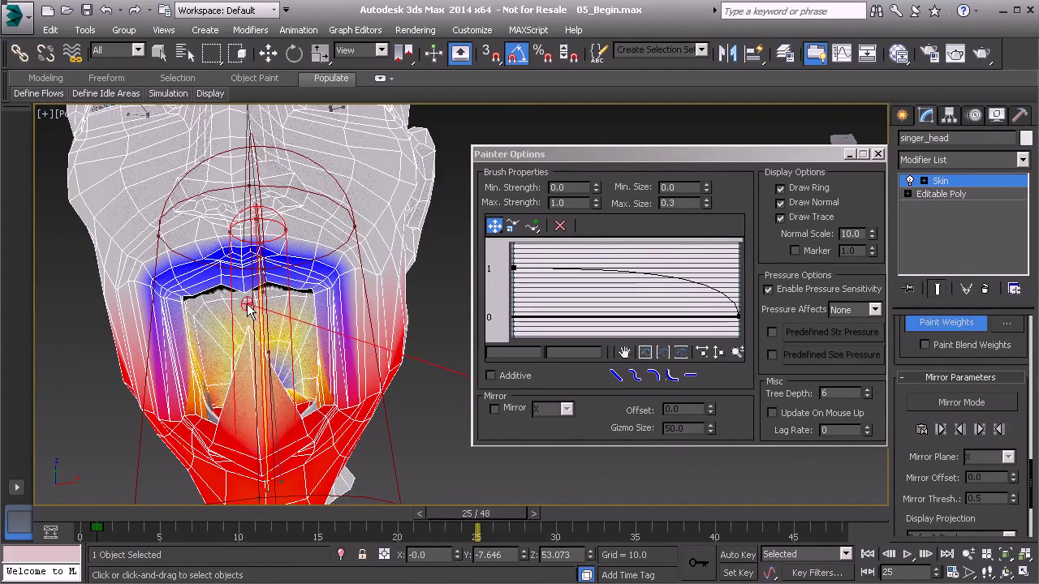
left_click(254, 336, "alt")
mouse_move(309, 405)
middle_mouse_down("alt")
mouse_move(302, 419)
mouse_move(276, 406)
mouse_move(280, 414)
mouse_move(330, 385)
mouse_move(426, 445)
mouse_move(545, 470)
mouse_move(531, 476)
mouse_move(439, 438)
mouse_move(332, 378)
mouse_move(302, 415)
mouse_move(276, 357)
middle_mouse_up("alt")
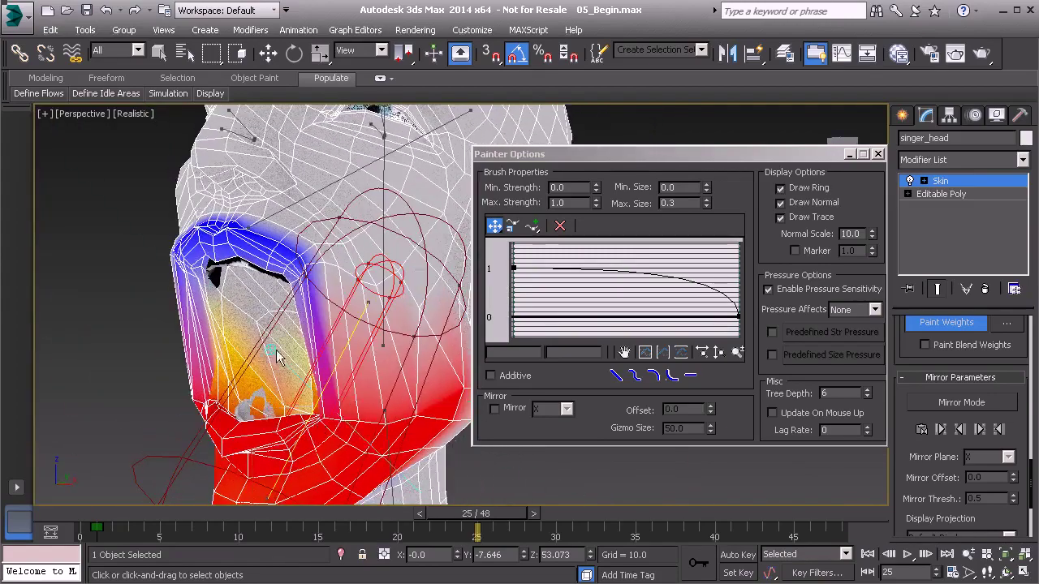
Leave weight painting and expand the Skin modifier's Advanced Parameters
left_click(943, 323)
scroll(903, 497, "down", 5)
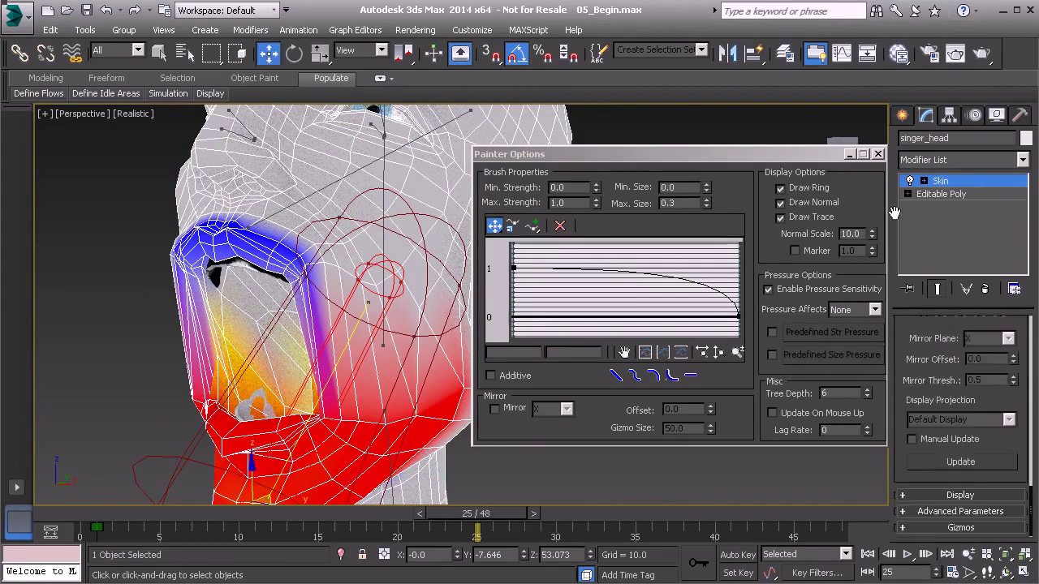
left_click(960, 511)
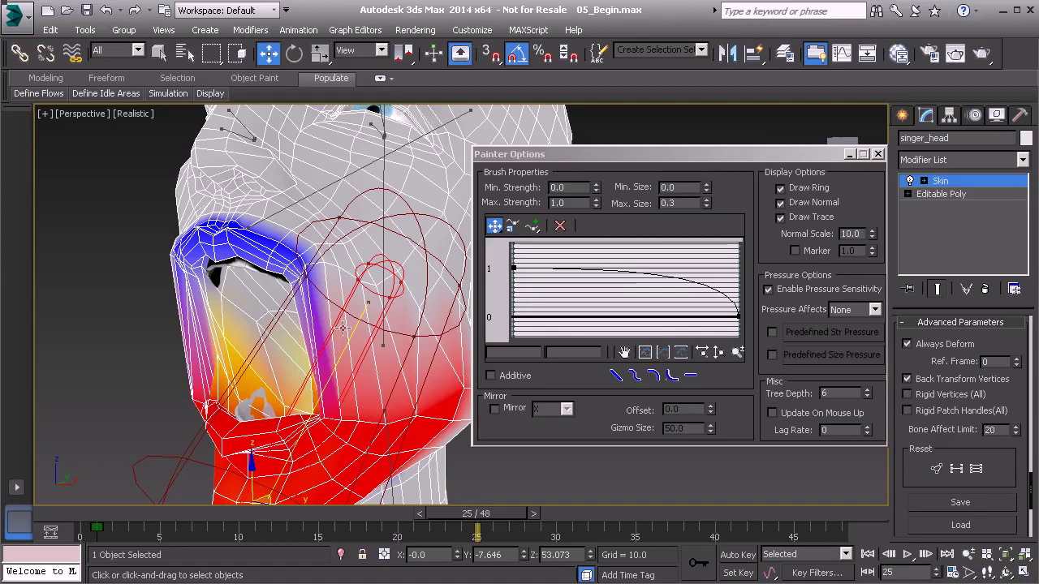
Examine the open-mouthed head at frame 25 from the front and side, checking the lips, cheeks, eyes, jaw and neck
middle_click_drag(268, 349, 290, 350, "alt")
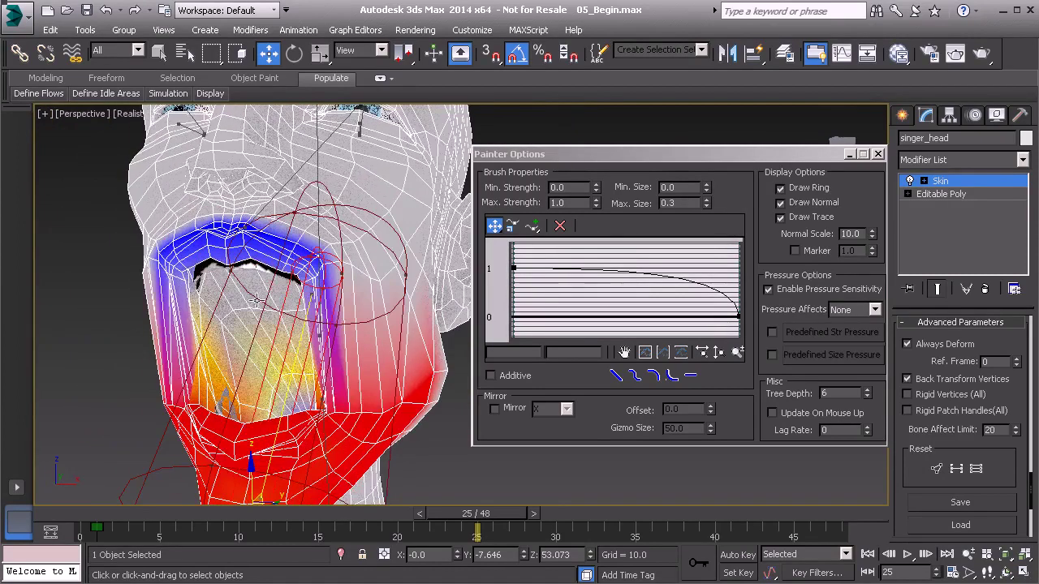
middle_click_drag(323, 311, 317, 339)
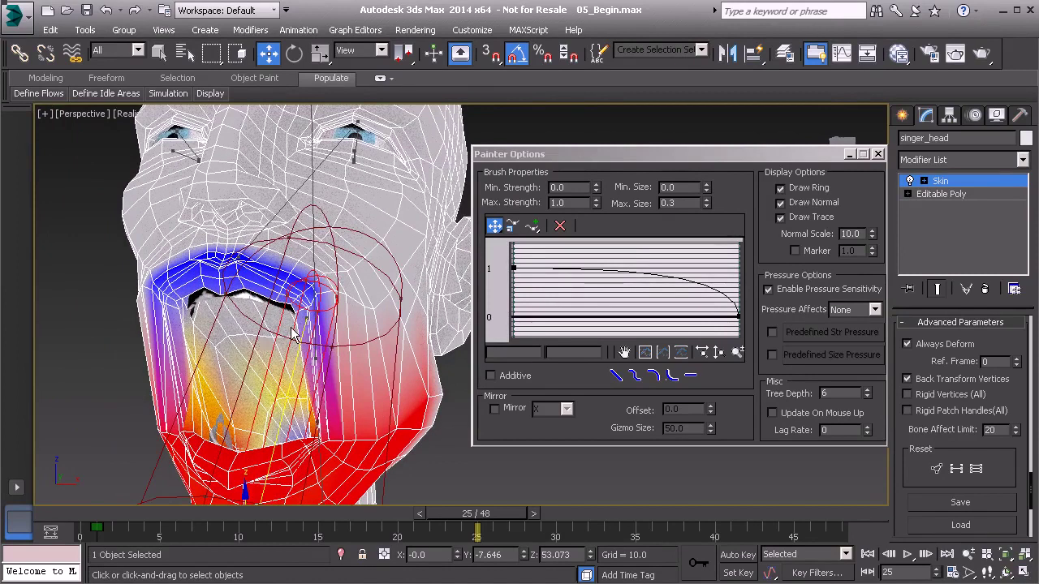
middle_click_drag(330, 359, 302, 290, "alt")
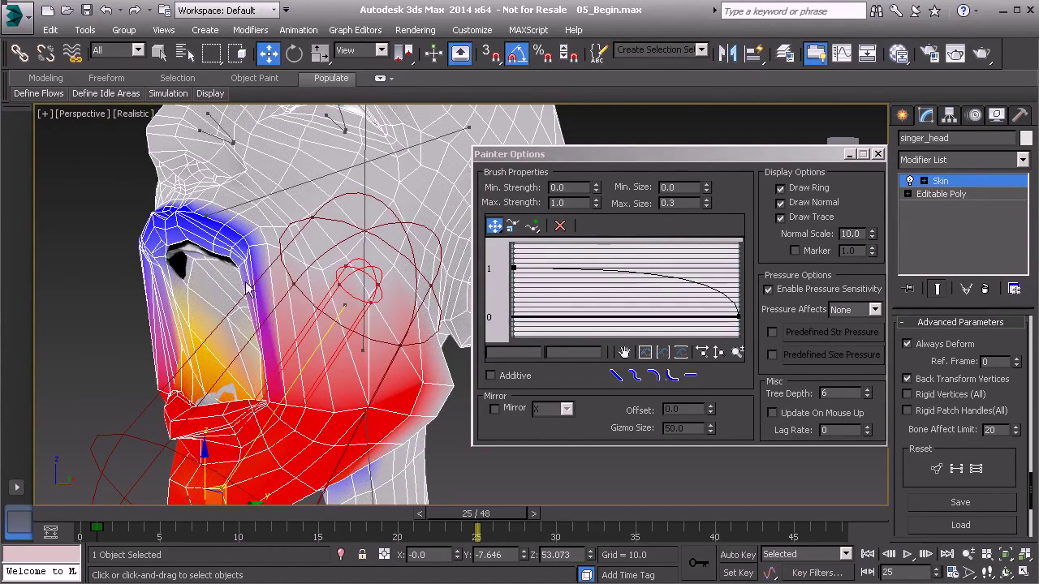
middle_click_drag(297, 326, 333, 362, "alt")
mouse_move(256, 291)
middle_mouse_down("alt")
mouse_move(305, 290)
mouse_move(292, 389)
middle_mouse_up("alt")
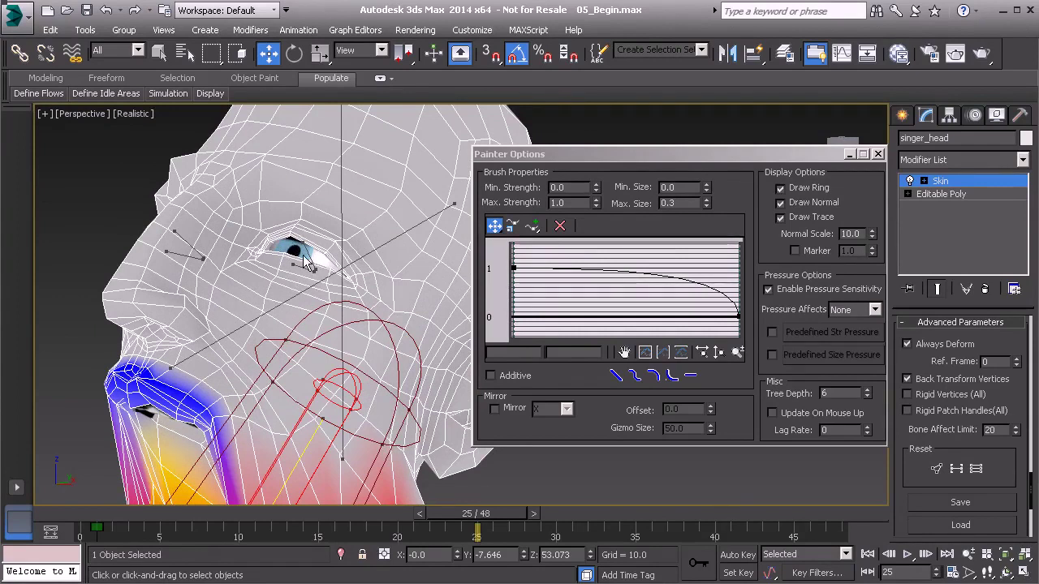
middle_click_drag(306, 291, 293, 352, "alt")
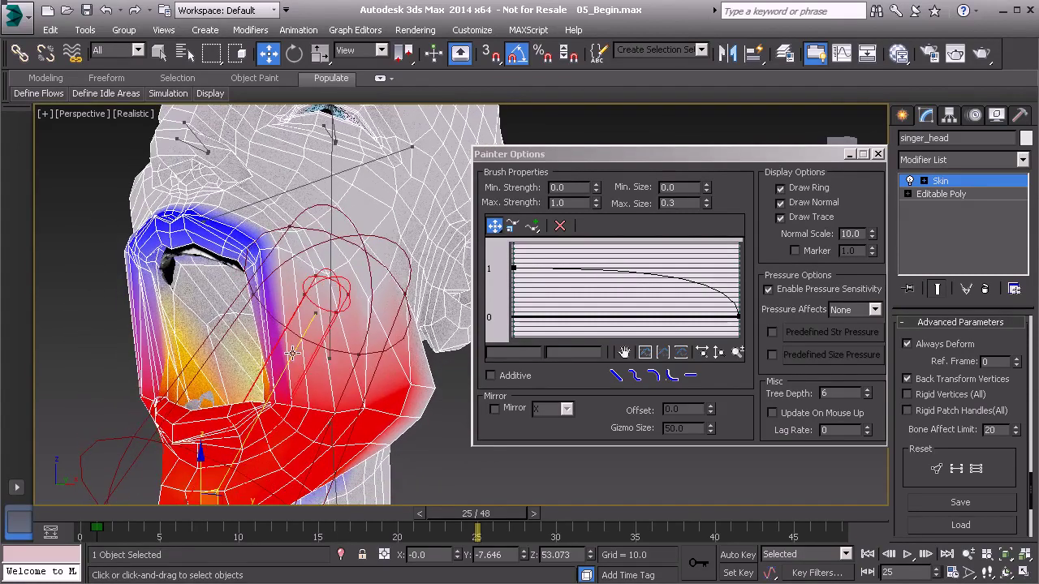
mouse_move(278, 289)
middle_mouse_down("alt")
mouse_move(301, 389)
mouse_move(314, 349)
mouse_move(213, 280)
middle_mouse_up("alt")
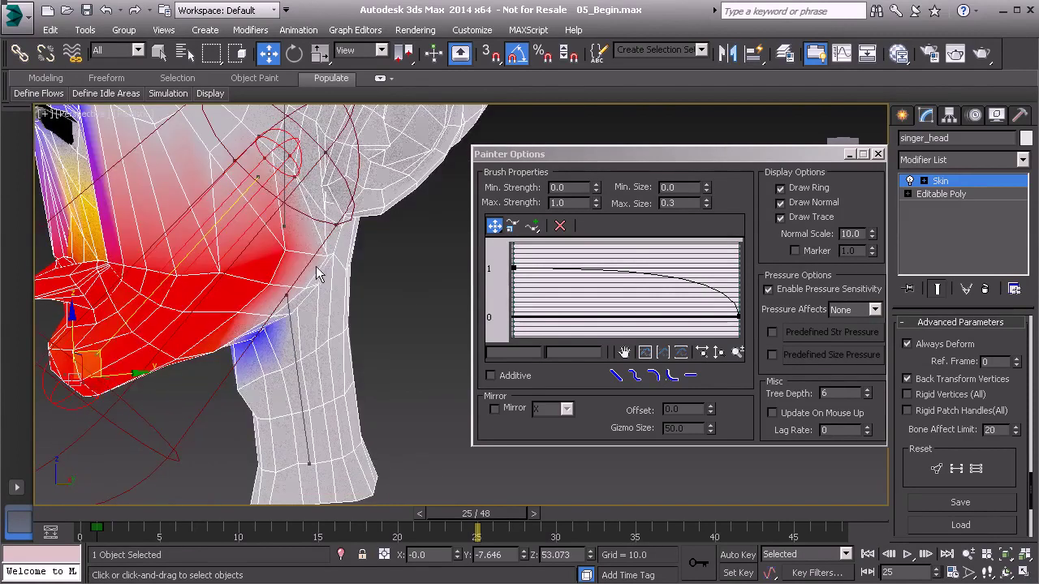
middle_click_drag(316, 275, 271, 350, "alt")
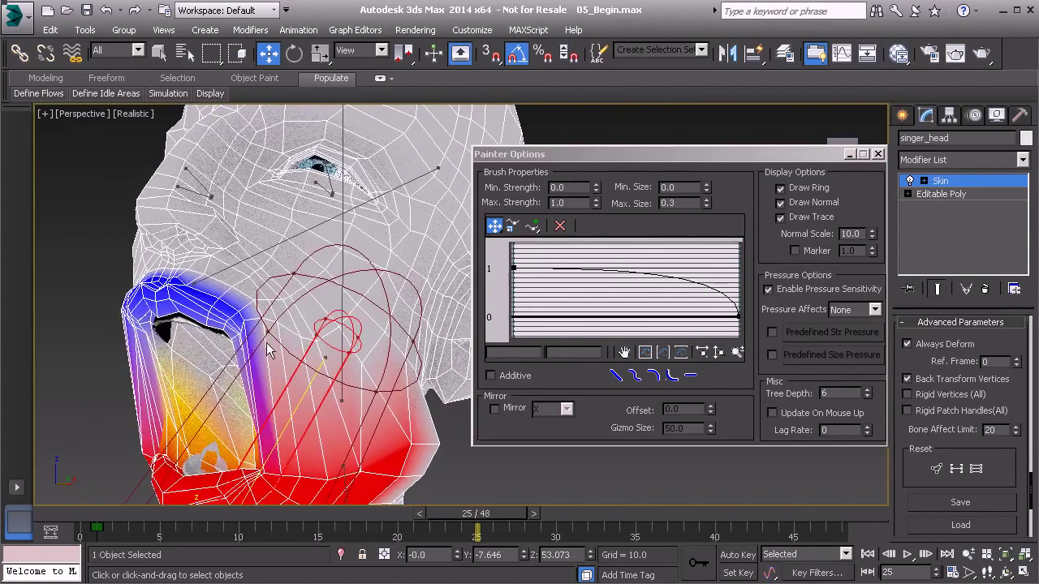
middle_click_drag(261, 243, 289, 250, "alt")
middle_click_drag(336, 187, 336, 236)
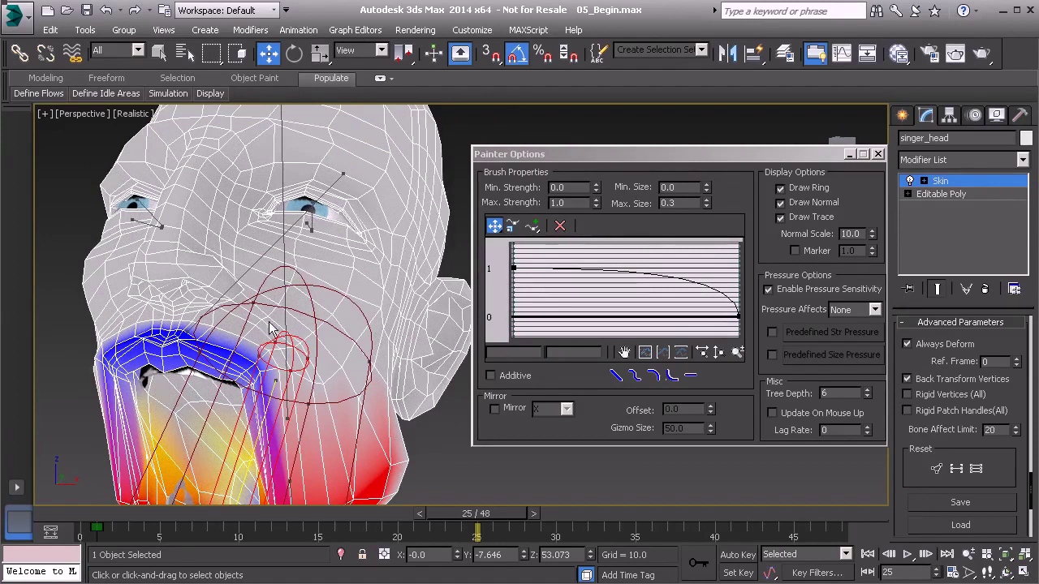
middle_click_drag(264, 388, 287, 342)
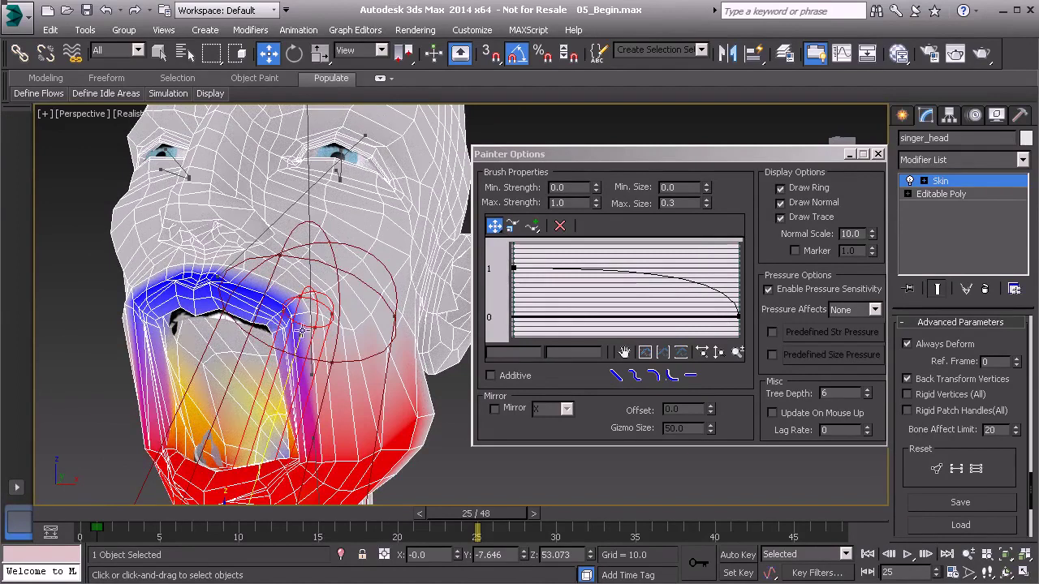
middle_click_drag(333, 281, 335, 308)
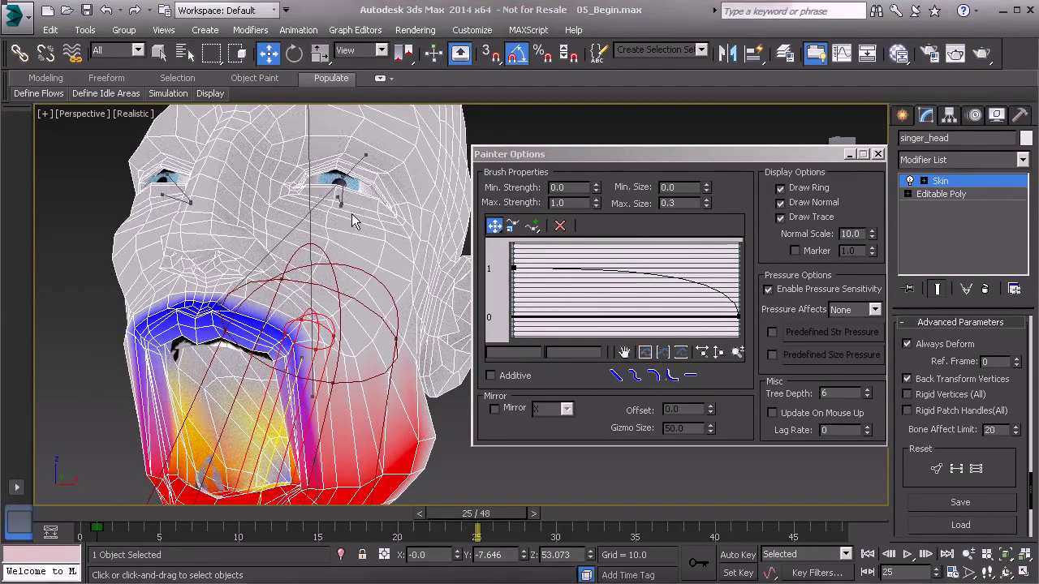